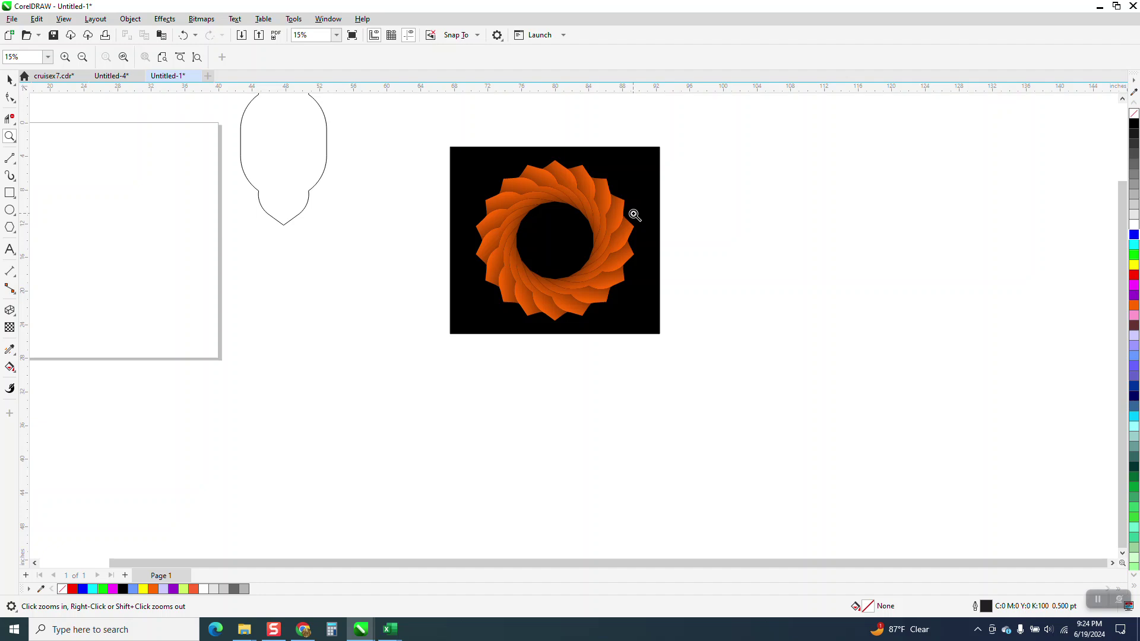
Draw an upright rectangle about 11.3 by 18 inches near the middle of the page.
scroll(635, 223, "down", 1)
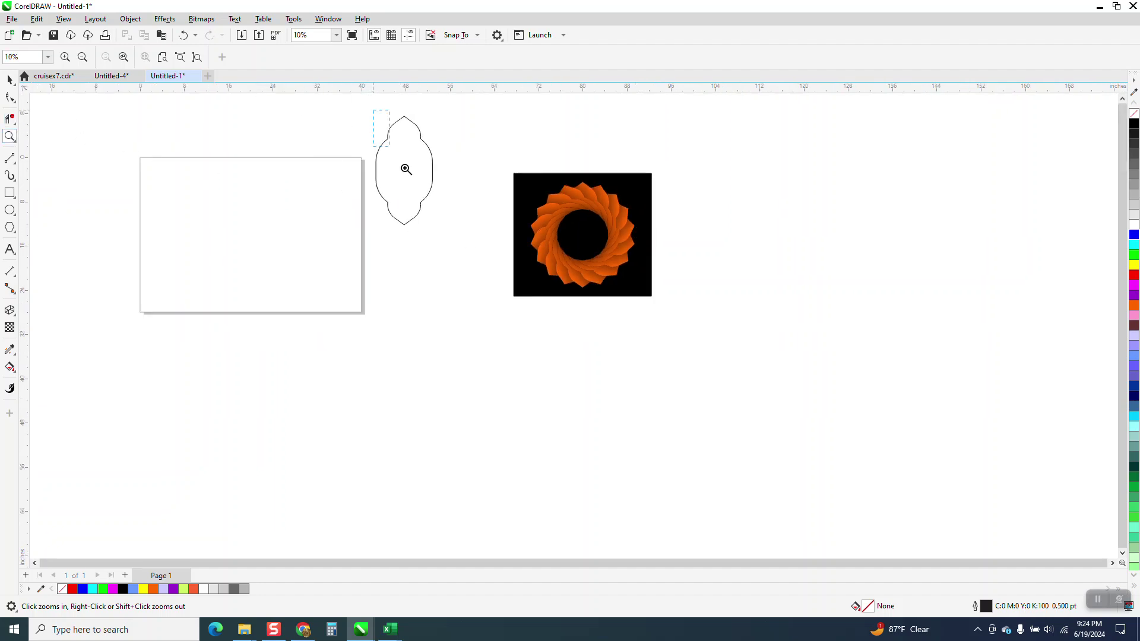
left_click_drag(373, 110, 463, 227)
scroll(507, 220, "down", 3)
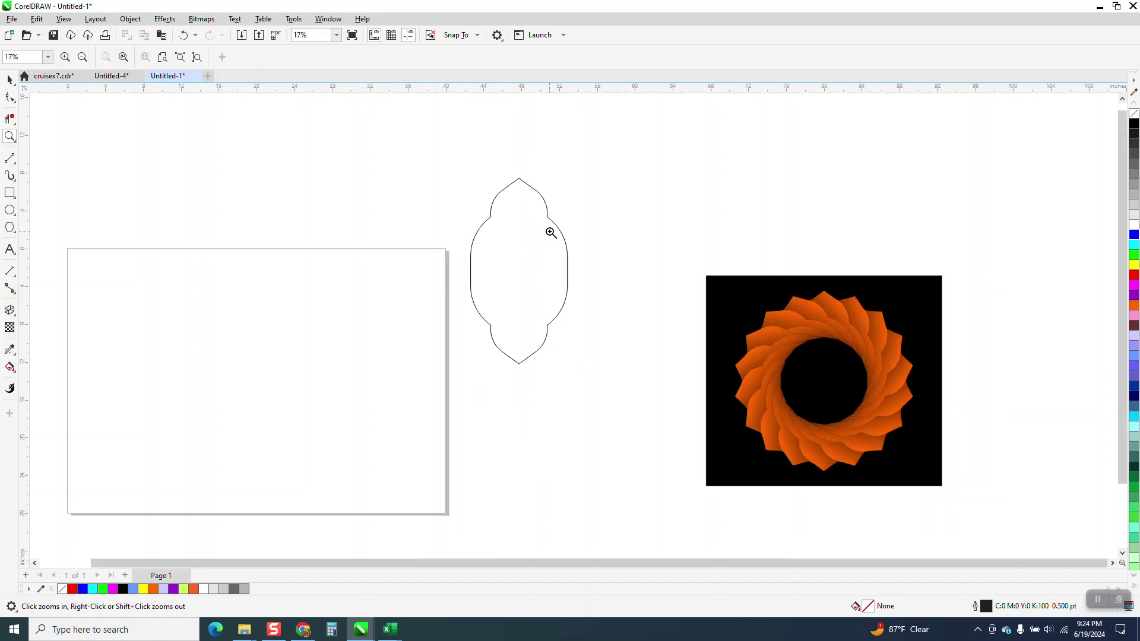
scroll(551, 233, "down", 1)
left_click(9, 192)
mouse_move(248, 281)
left_mouse_down()
mouse_move(274, 409)
mouse_move(341, 429)
left_mouse_up()
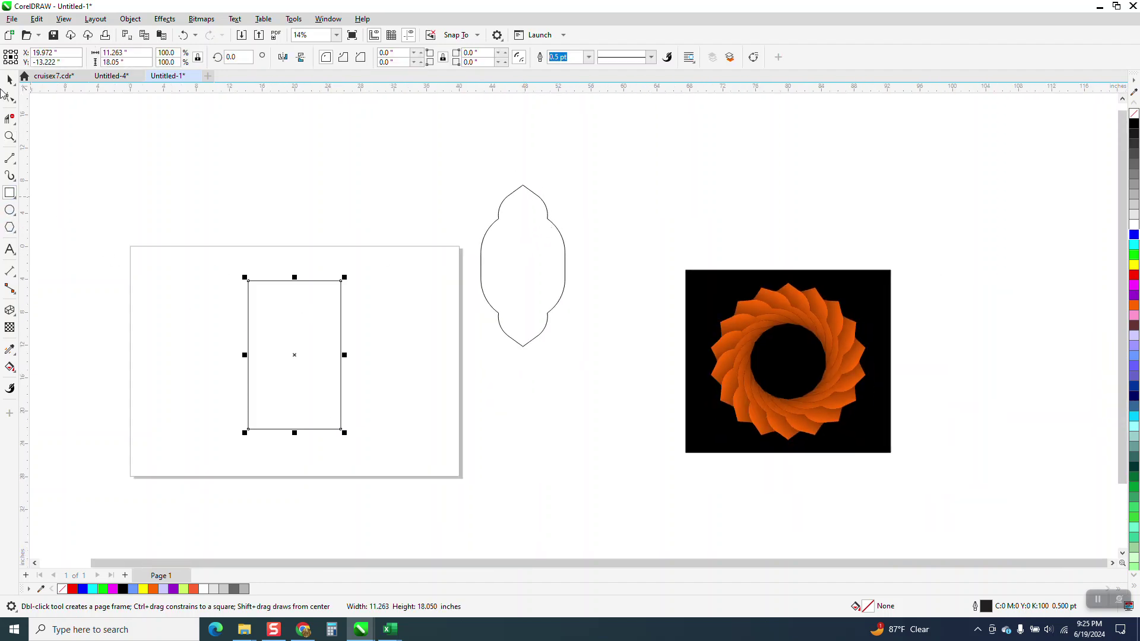
Try rounding the rectangle's two top corners freehand with the Shape tool, and undo the rounding.
left_click(9, 97)
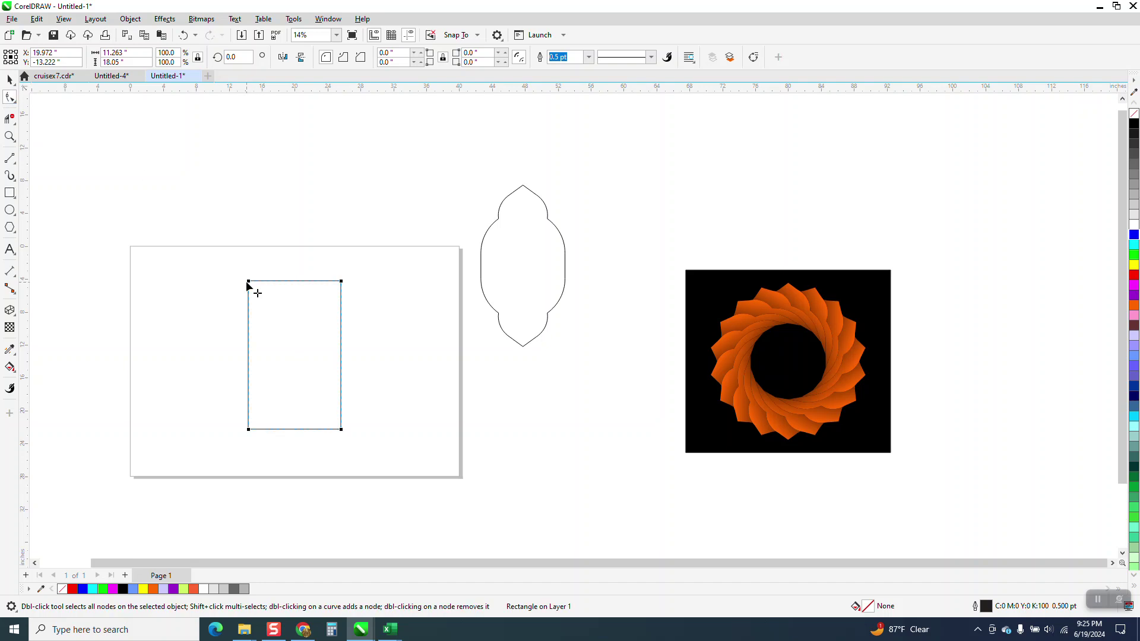
left_click_drag(247, 283, 289, 281)
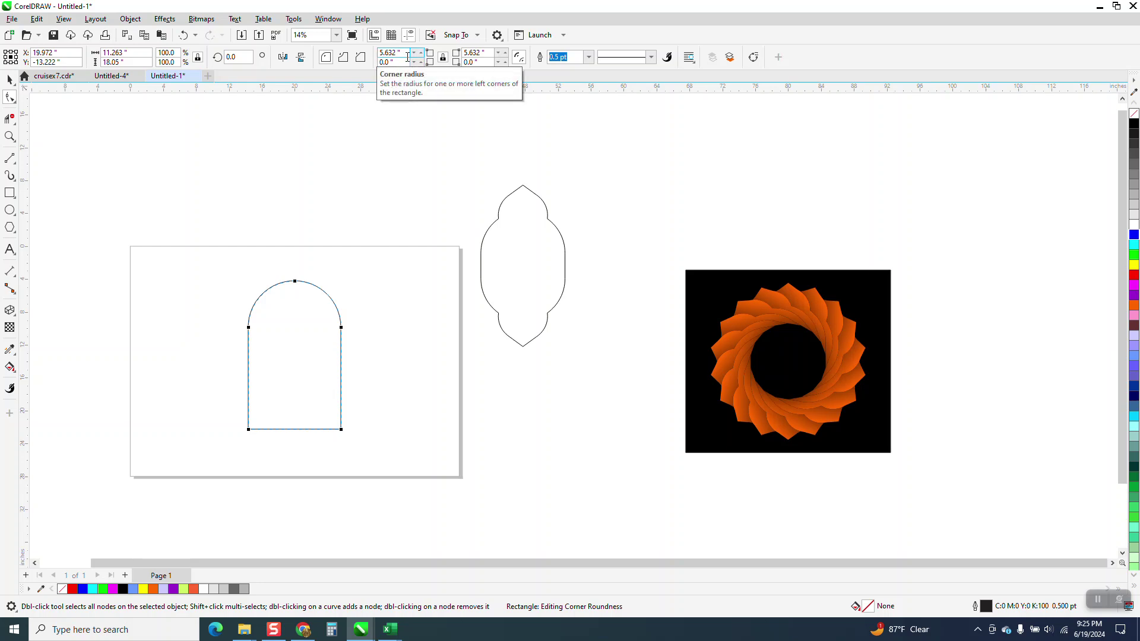
left_click(184, 35)
left_click(183, 35)
Try a corner radius of 6 inches on all four corners of the rectangle, and undo it.
left_click(393, 53)
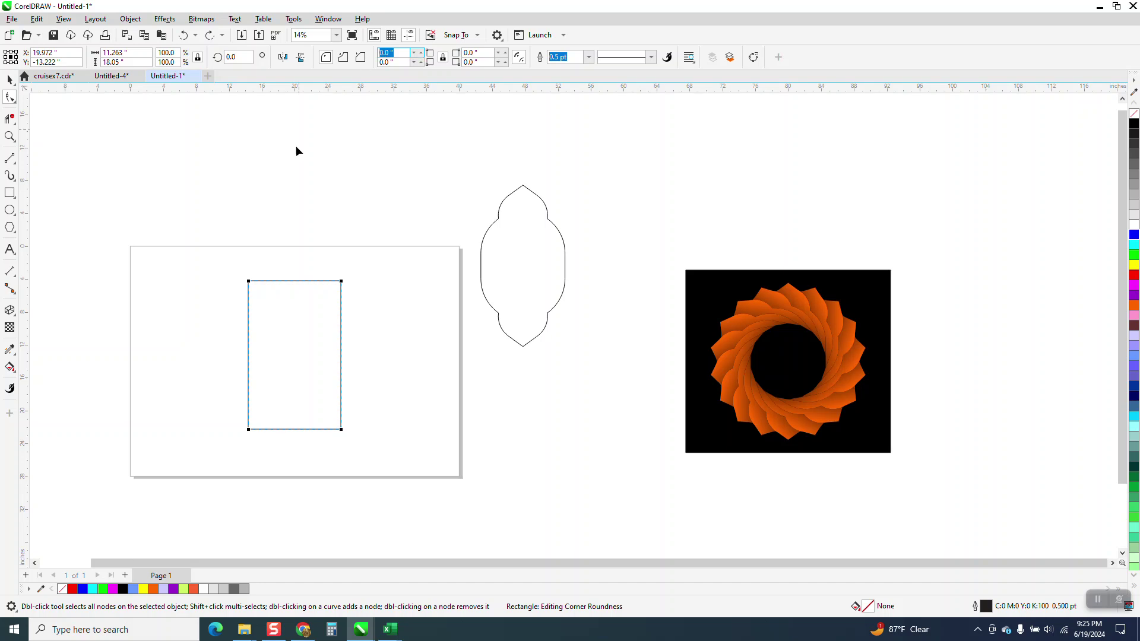
type("6")
key("Return")
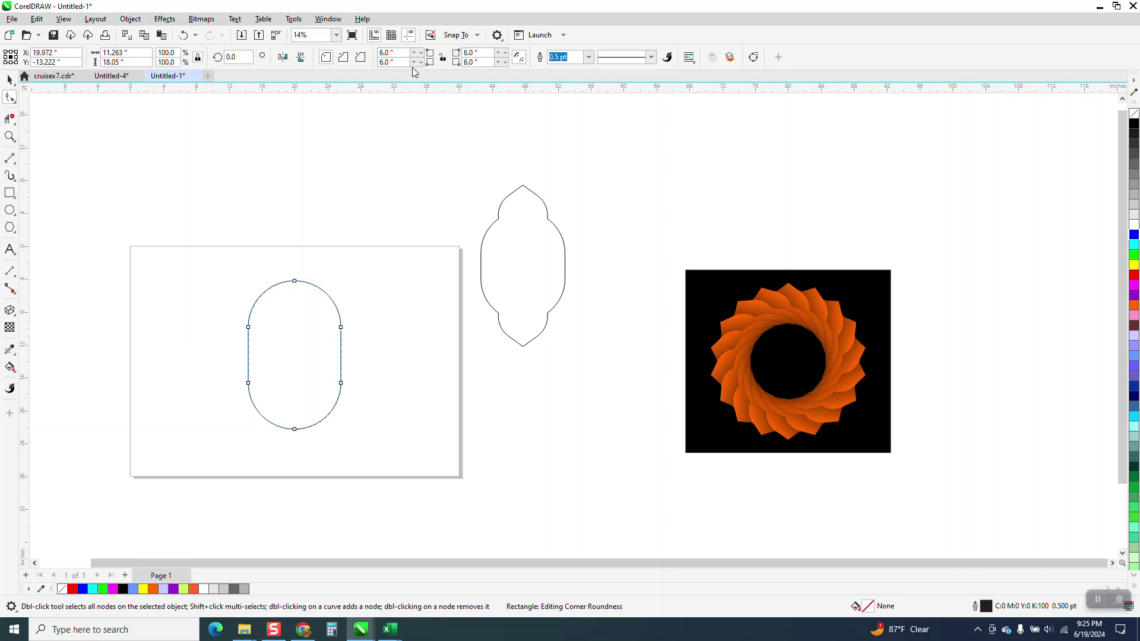
left_click(183, 35)
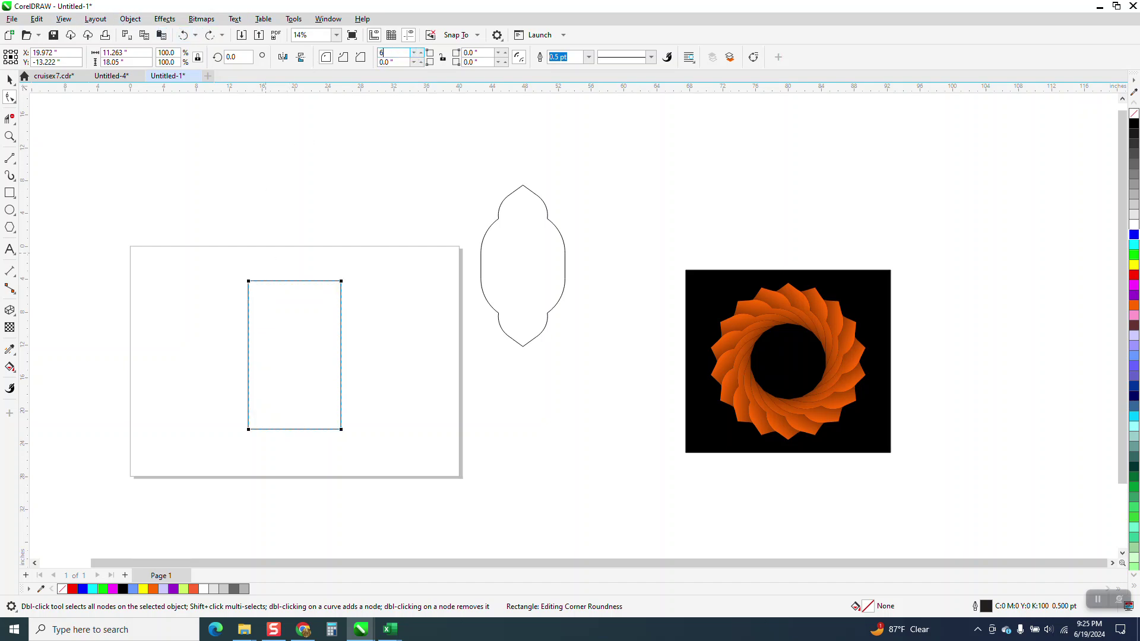
Try a 6-inch radius on only the rectangle's two top corners, and undo the rounding.
double_click(483, 53)
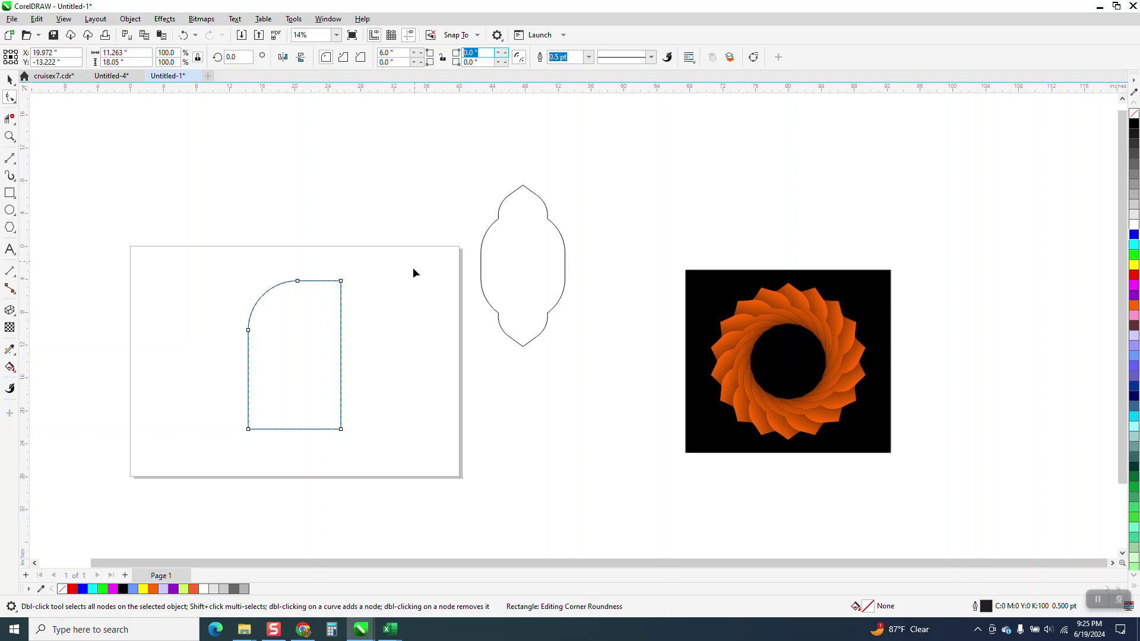
type("6")
key("Return")
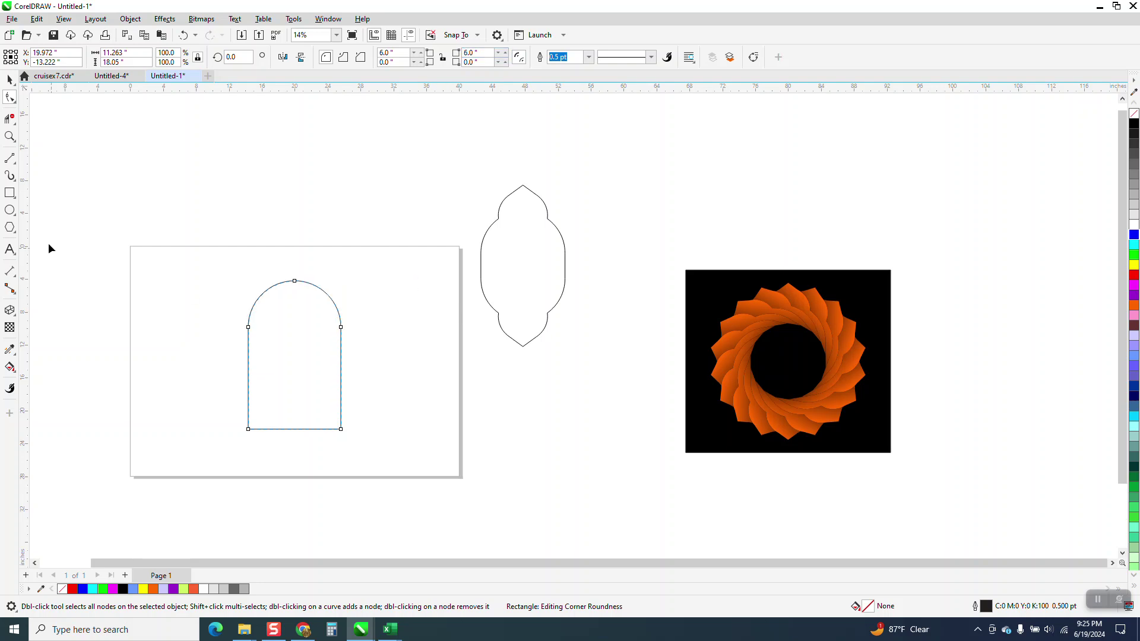
left_click(10, 79)
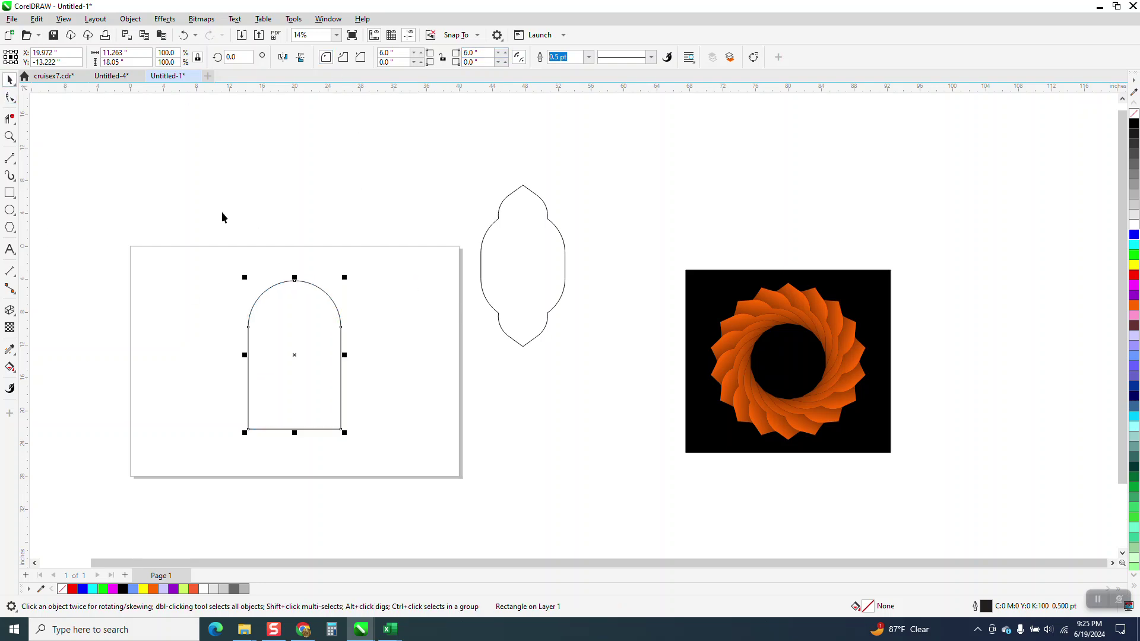
left_click(184, 35)
left_click(184, 35)
Round the rectangle's two top corners into a full arch with about 5.6-inch radii, and centre the shape on the page.
left_click(9, 96)
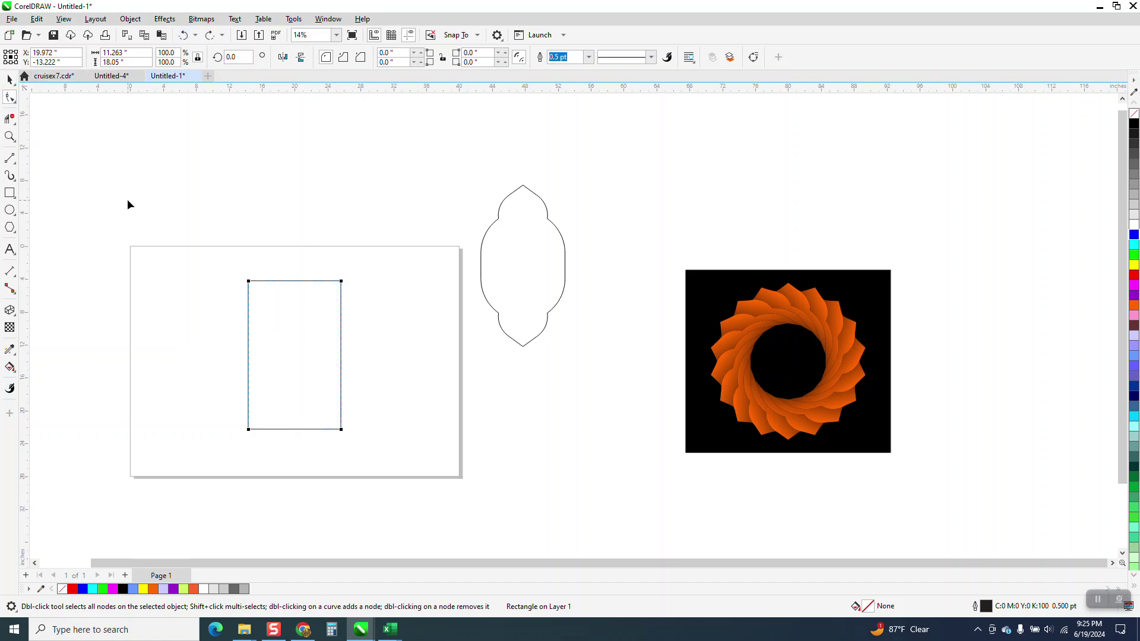
left_click_drag(248, 282, 297, 282)
left_click(248, 281)
left_click(9, 80)
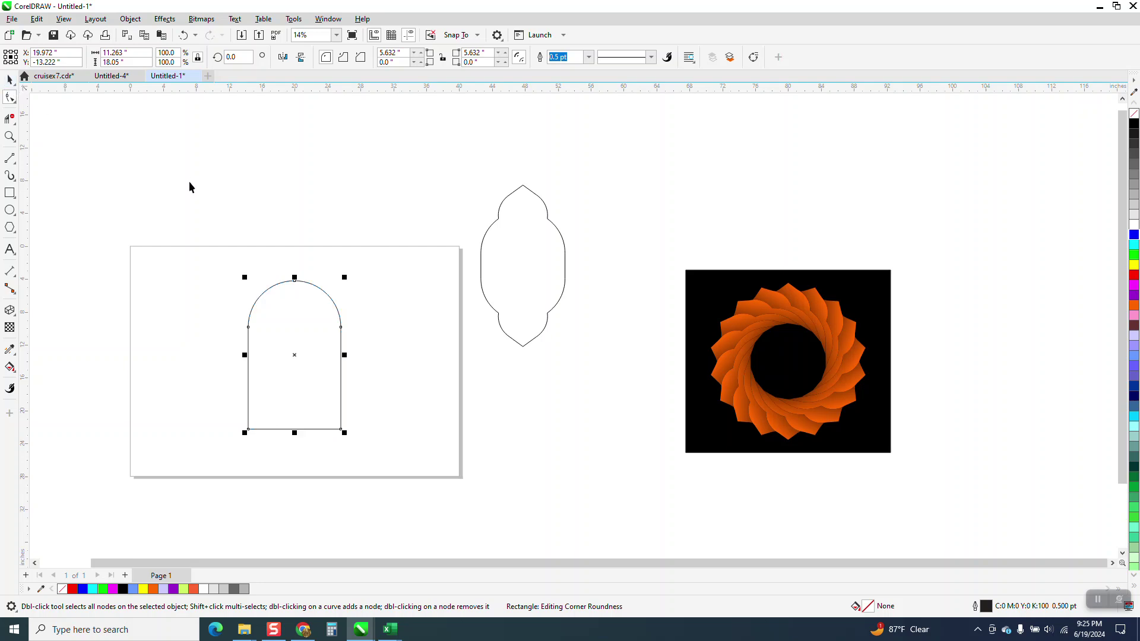
Draw a circle about 6.7 inches across and place it horizontally centred over the top of the arch.
left_click(10, 210)
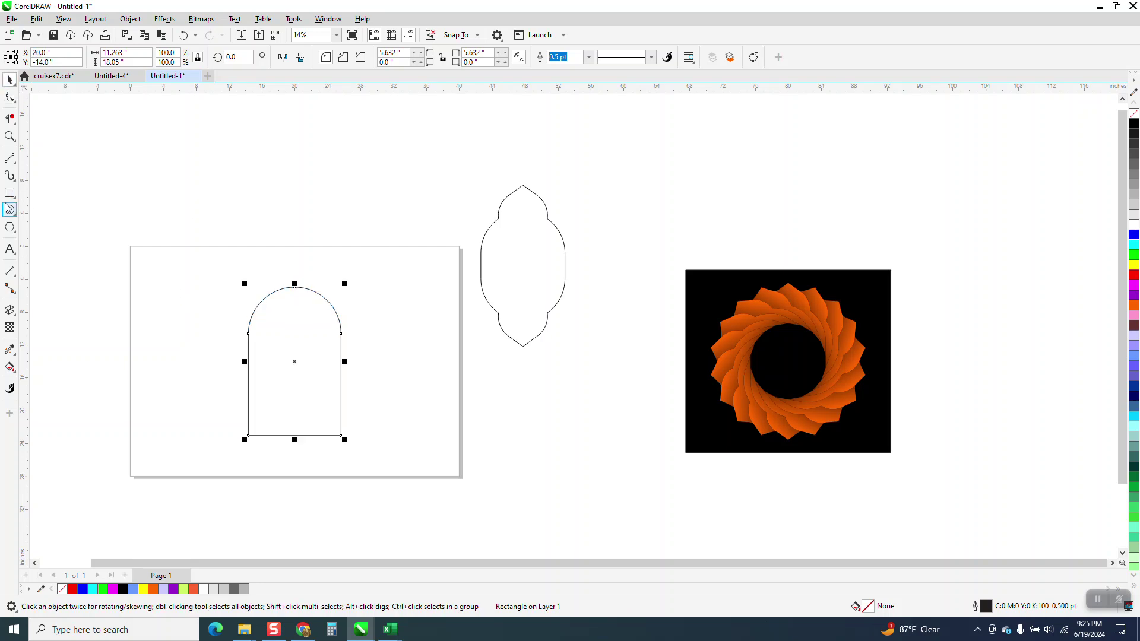
left_click_drag(359, 194, 325, 246)
key("p")
left_click(9, 80)
left_click_drag(292, 369, 300, 304)
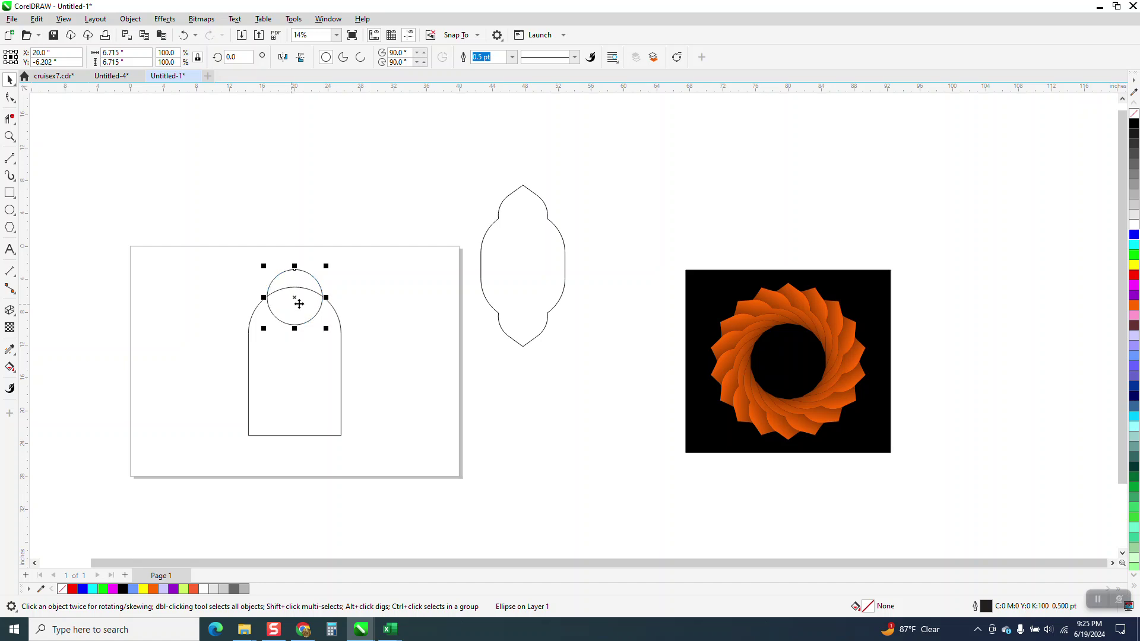
Draw a five-sided polygon about 5.9 by 5.6 inches and centre it on the page.
left_click(16, 236)
left_click(42, 228)
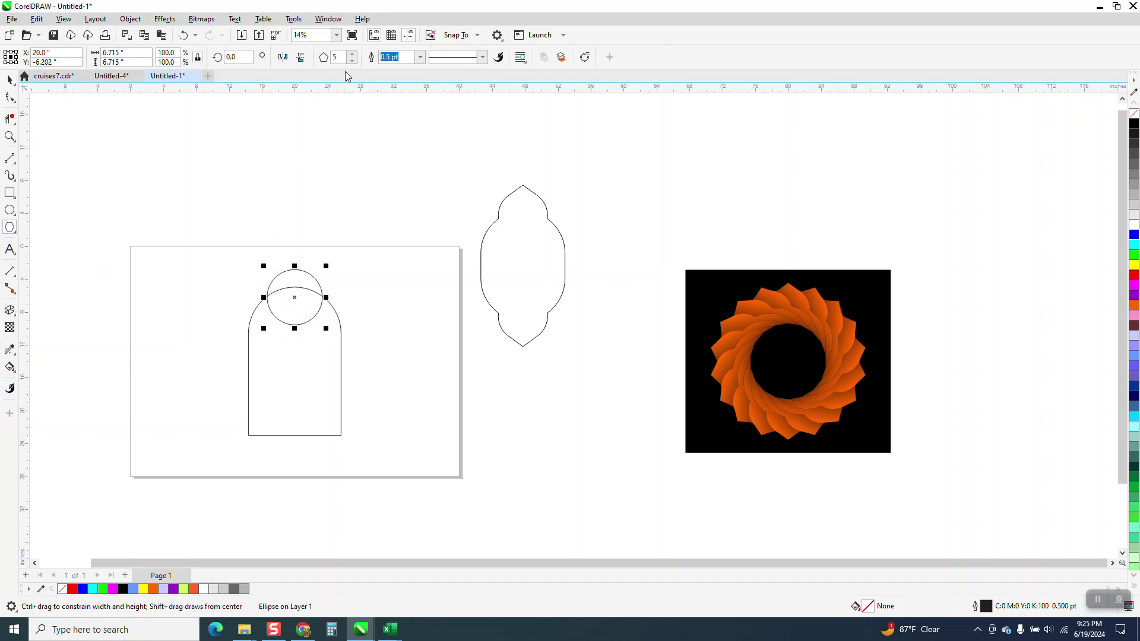
left_click_drag(383, 129, 352, 181)
key("p")
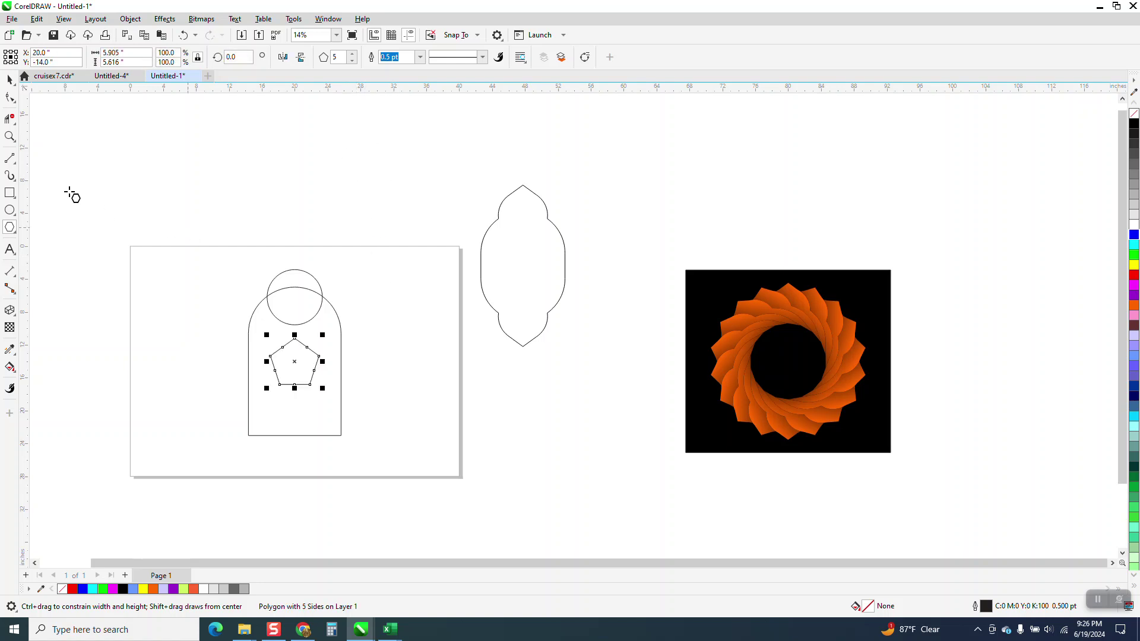
Move the pentagon straight up over the circle so its tip sticks out above the circle.
key("z")
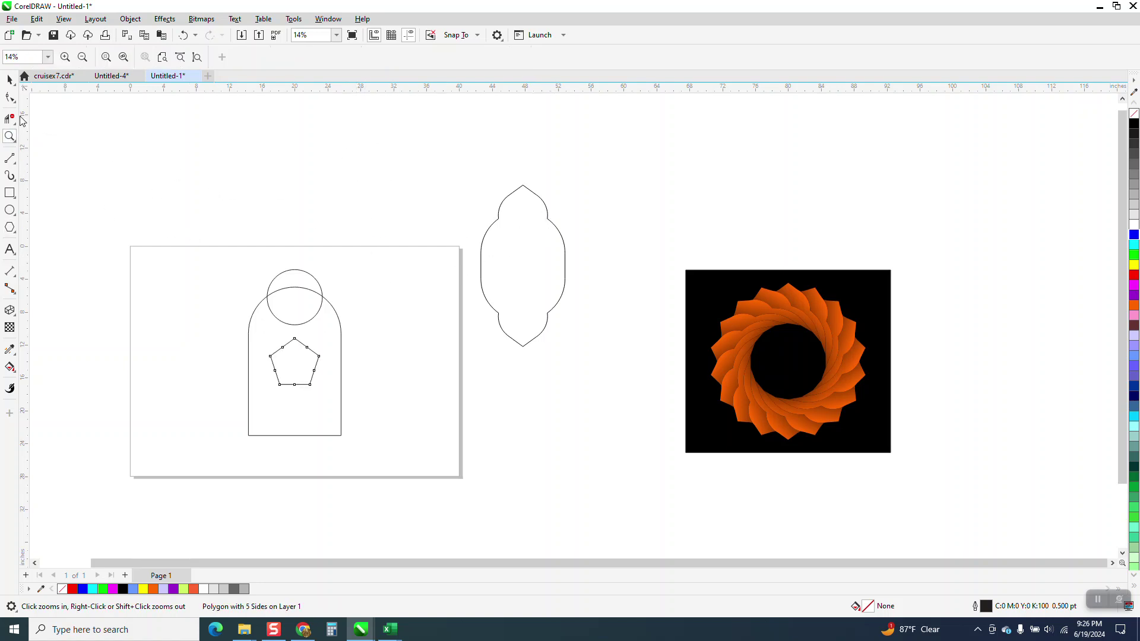
left_click_drag(176, 215, 505, 463)
left_click(10, 80)
left_click_drag(479, 365, 490, 228)
Set the nudge distance to 0.01 inch and nudge the pentagon up until its two upper edges just touch the circle.
left_click(10, 136)
left_click_drag(401, 169, 612, 293)
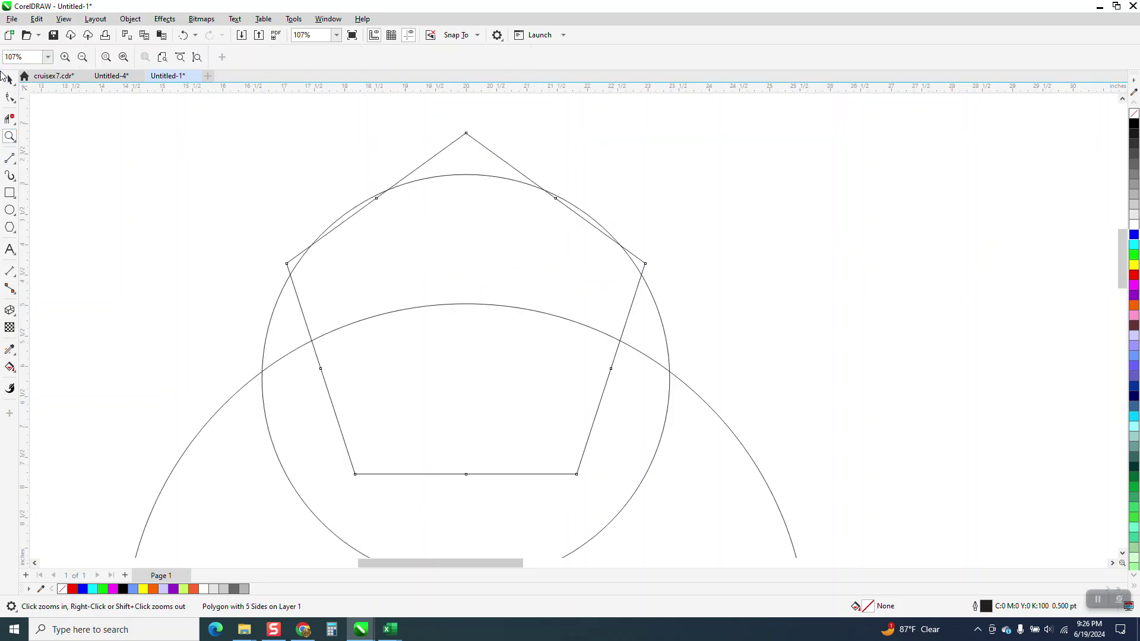
left_click(10, 79)
left_click(188, 158)
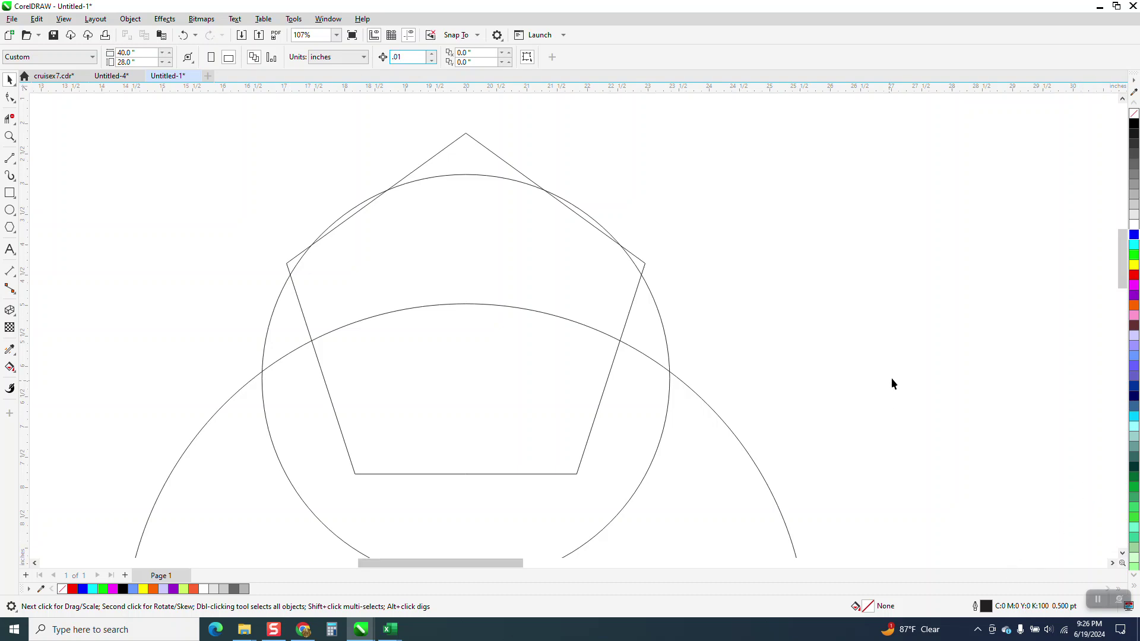
left_click(512, 171)
key("Up")
key("Up")
key("Up")
key("Up")
key("Up")
key("Up")
key("Down")
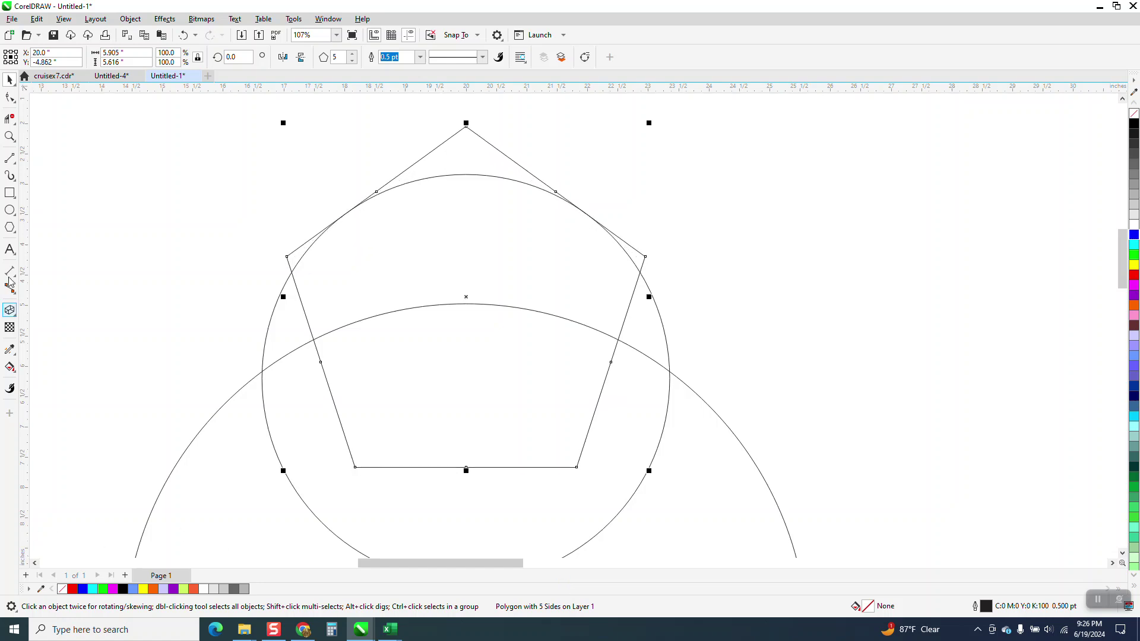
Trim off the pentagon's two side corners protruding beyond the circle with Virtual Segment Delete.
left_click(10, 118)
left_click(303, 245)
left_click(643, 251)
scroll(511, 233, "down", 3)
scroll(497, 238, "down", 1)
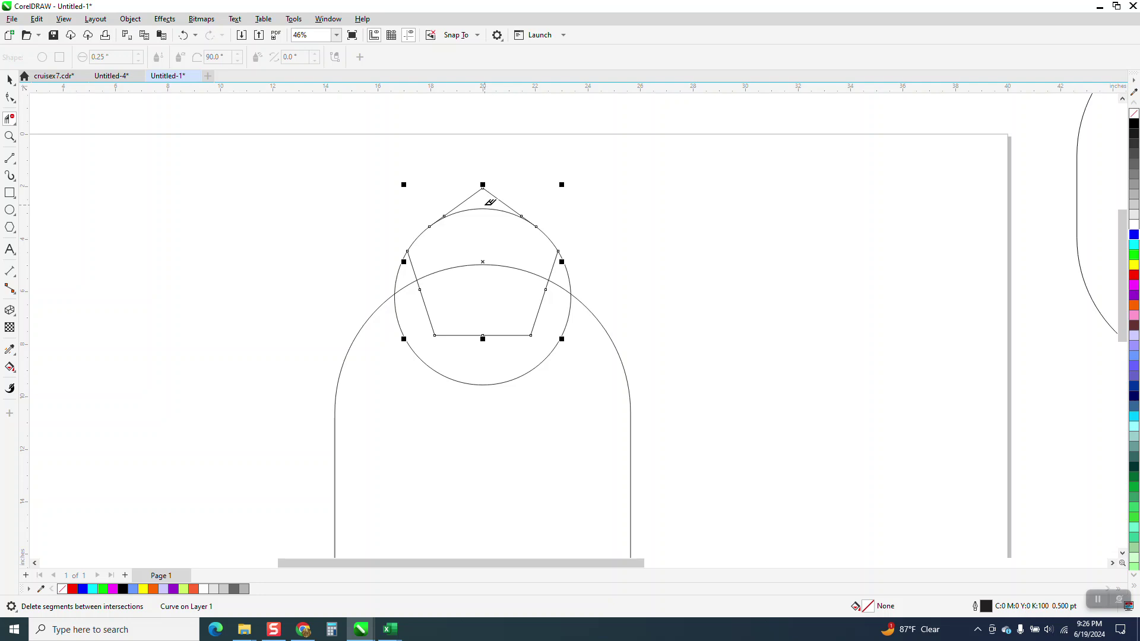
Try deleting the overlapping inner segments of the pentagon, circle and arch, and undo those deletions.
left_click_drag(485, 204, 491, 416)
left_click_drag(482, 261, 410, 290)
left_click(558, 282)
left_click_drag(557, 255, 557, 255)
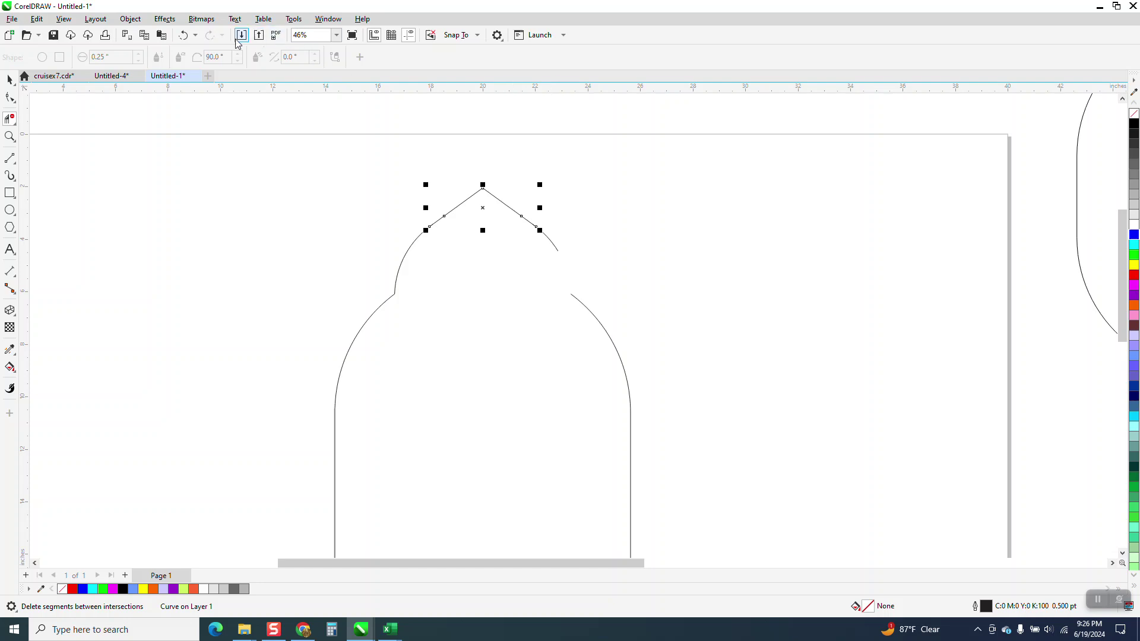
left_click(179, 38)
left_click(179, 38)
left_click(179, 38)
Draw a rectangle about 20.9 by 25.4 inches enclosing the arch, circle and pentagon.
scroll(305, 121, "down", 2)
left_click(9, 193)
left_click_drag(283, 148, 527, 440)
Smart Fill the area between the enclosing rectangle and the arch shapes with orange, and move the filled piece left of the original shapes.
left_click(10, 367)
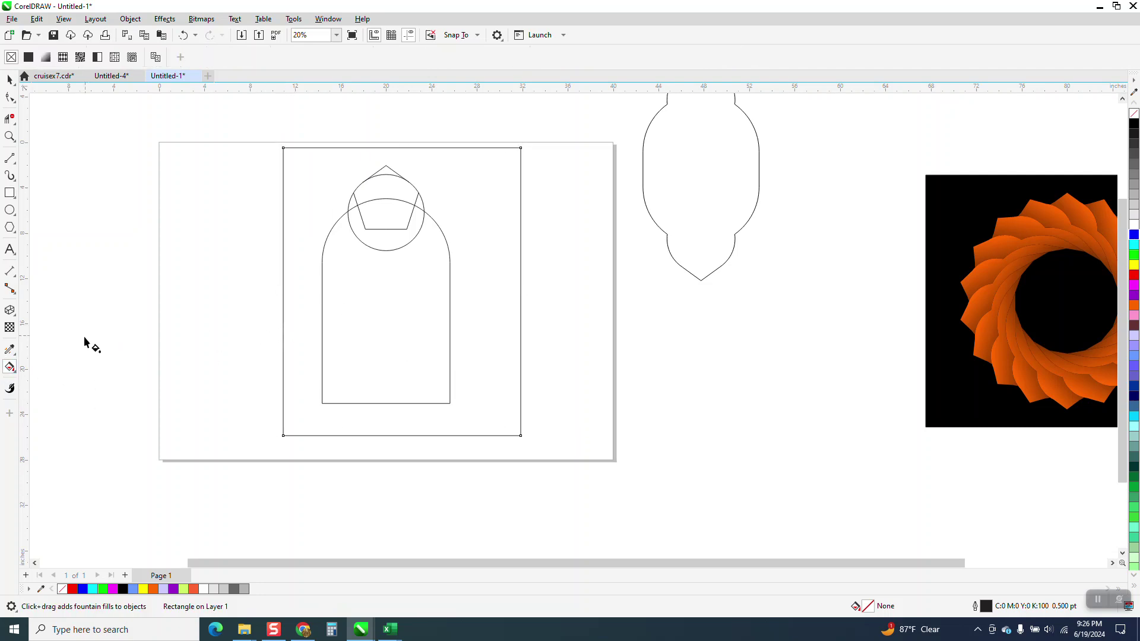
left_click(16, 374)
left_click(41, 379)
left_click(304, 313)
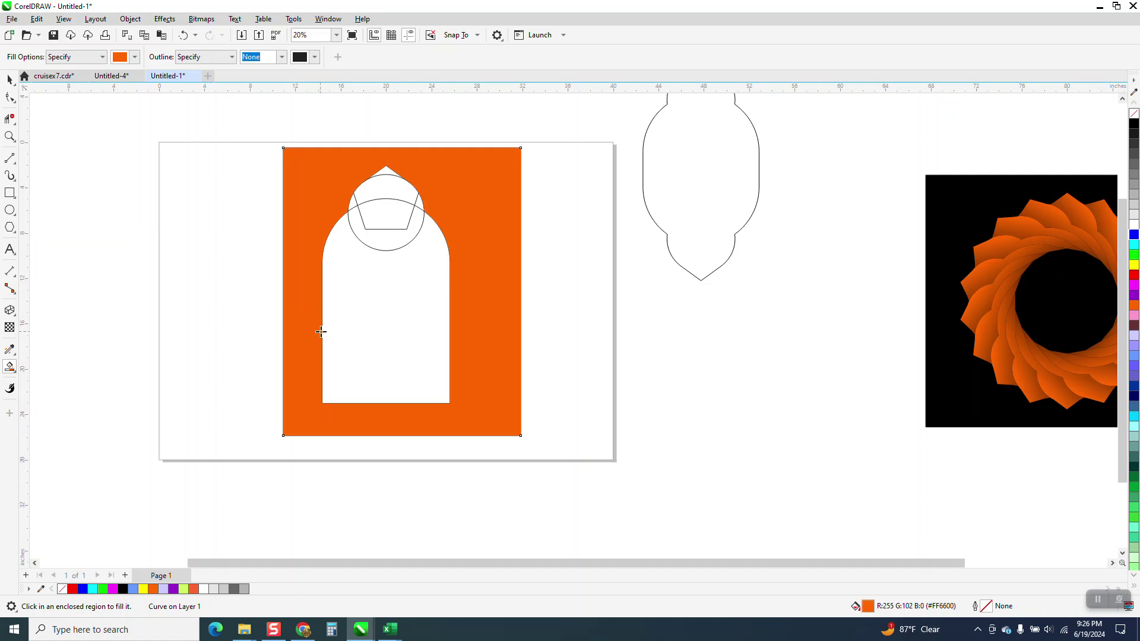
left_click(10, 79)
left_click_drag(318, 173, 83, 190)
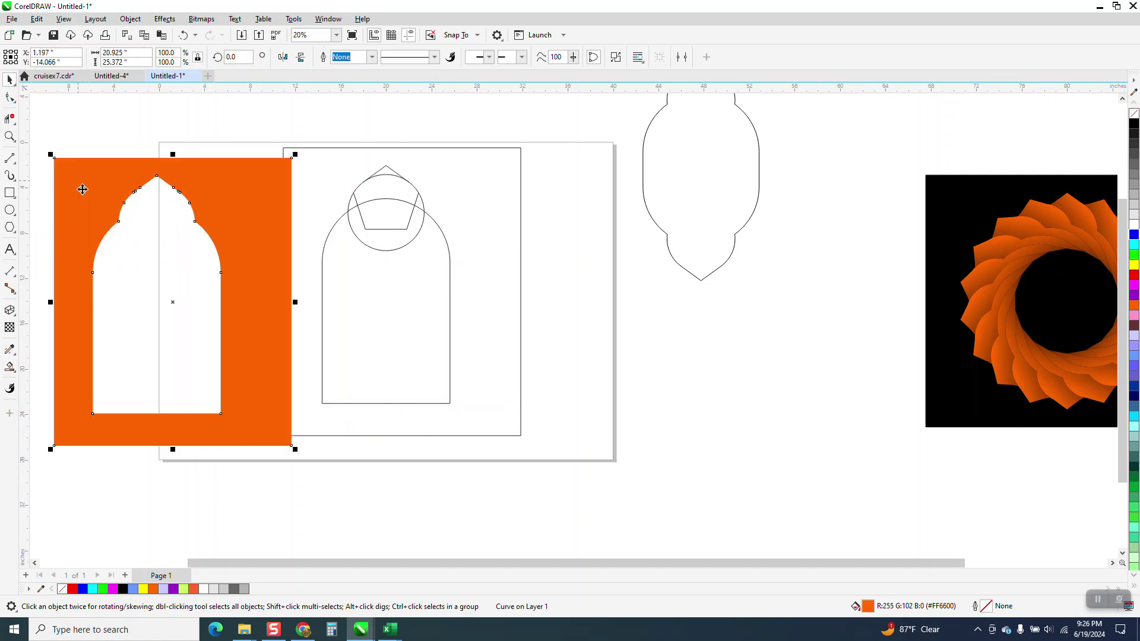
Smart Fill the arch-shaped opening of the moved piece with orange, and delete the original construction shapes and enclosing rectangle.
left_click(10, 367)
left_click(179, 288)
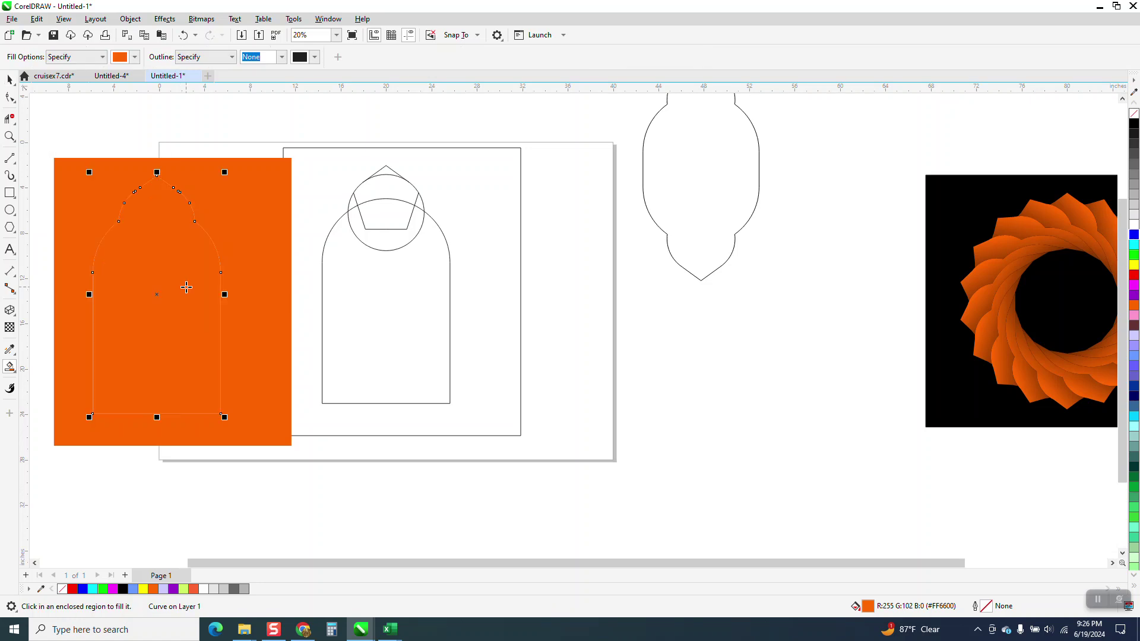
left_click(10, 79)
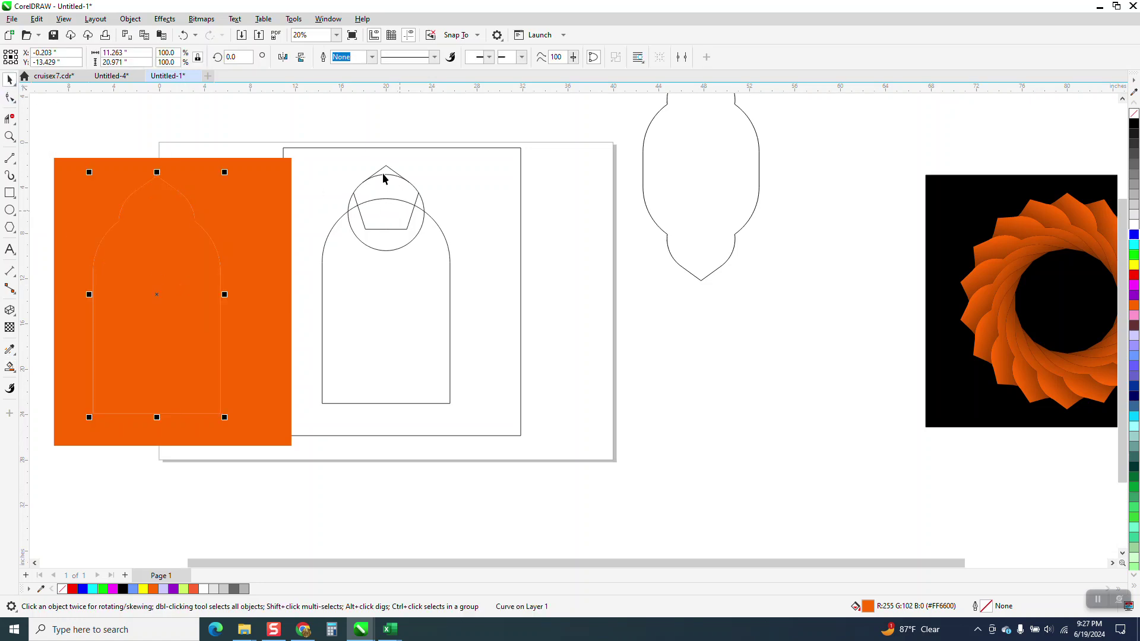
left_click_drag(313, 134, 547, 466)
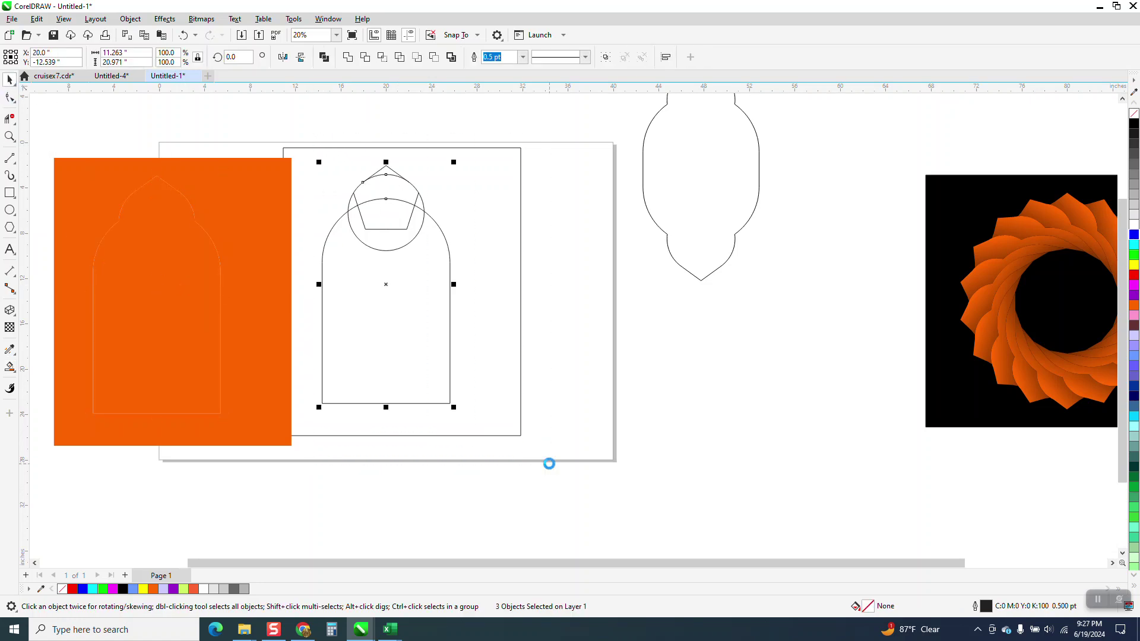
key("Delete")
left_click(464, 149)
key("Delete")
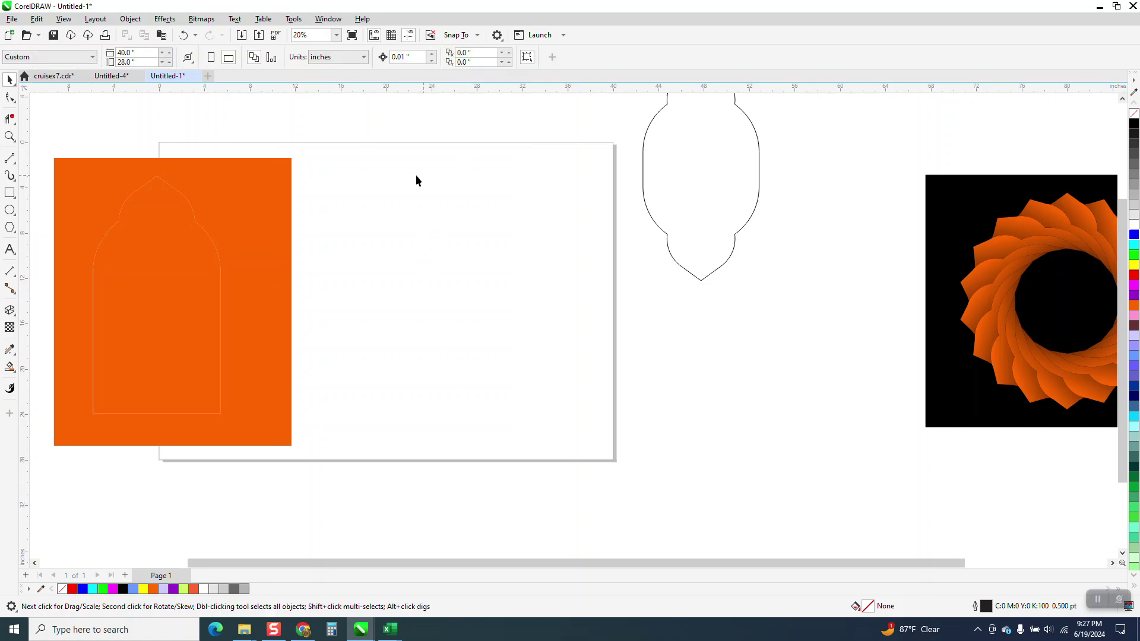
Move the orange arch out of its frame to the centre of the page, and delete the leftover orange frame.
left_click(174, 268)
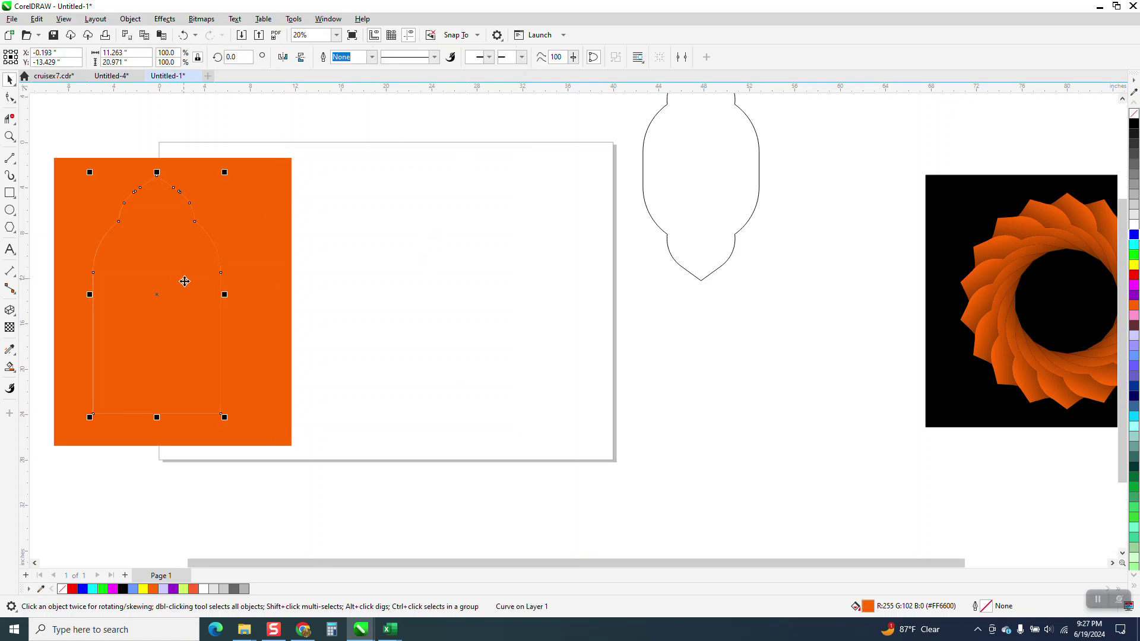
left_click_drag(194, 288, 423, 292)
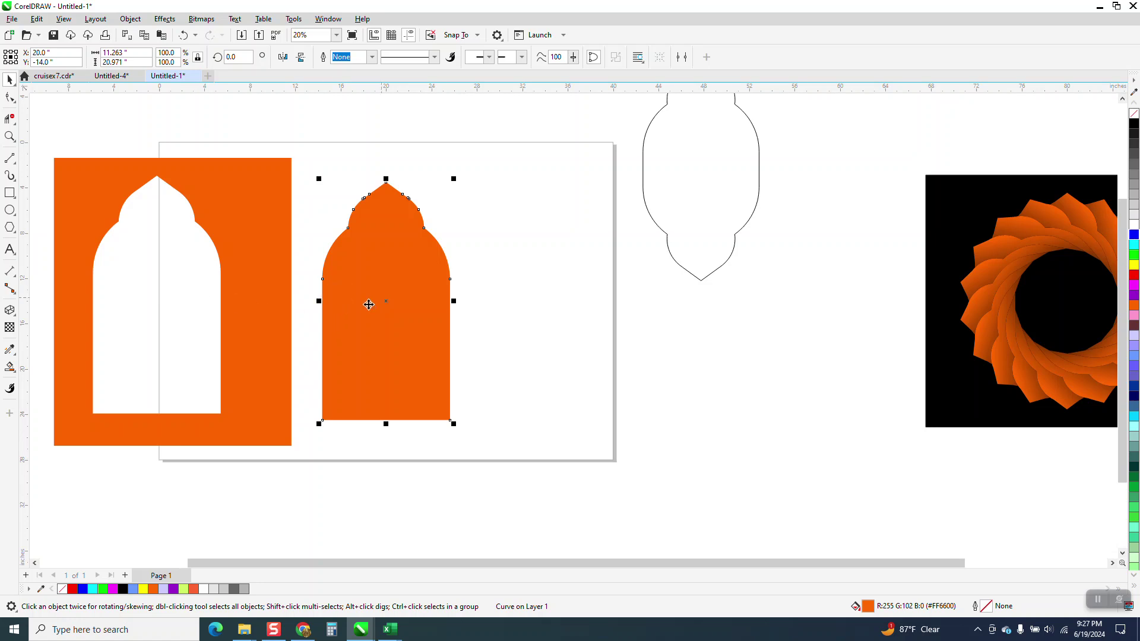
left_click(276, 275)
key("Delete")
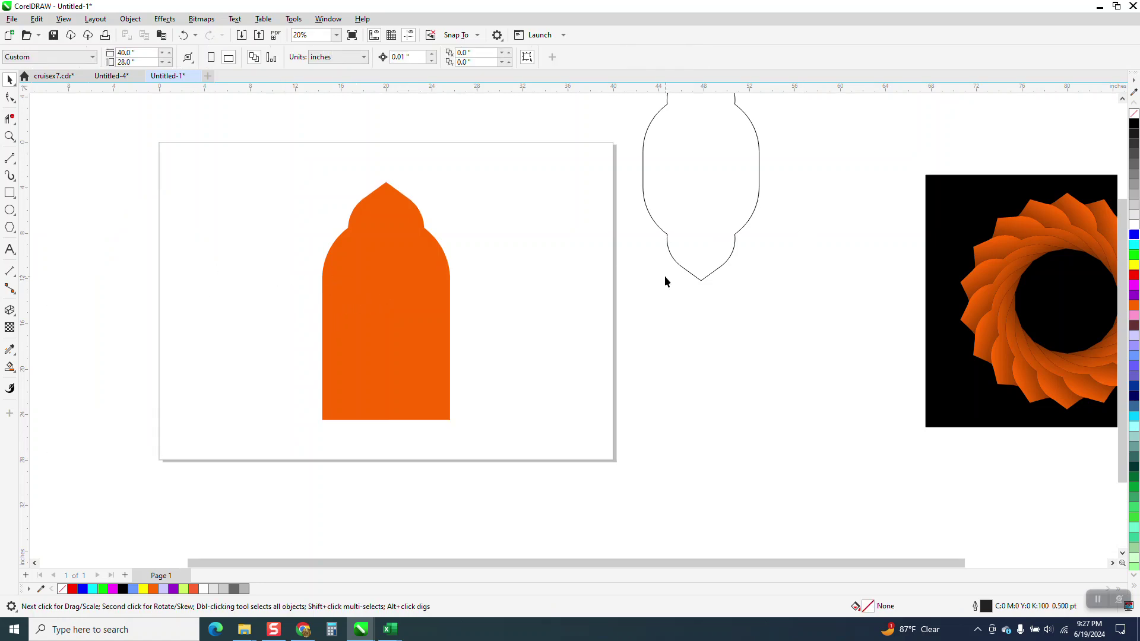
Replace the arch's orange fill with a black outline and scale it down about its centre to about 8.8 by 16.4 inches.
left_click(434, 307)
left_click(1134, 113)
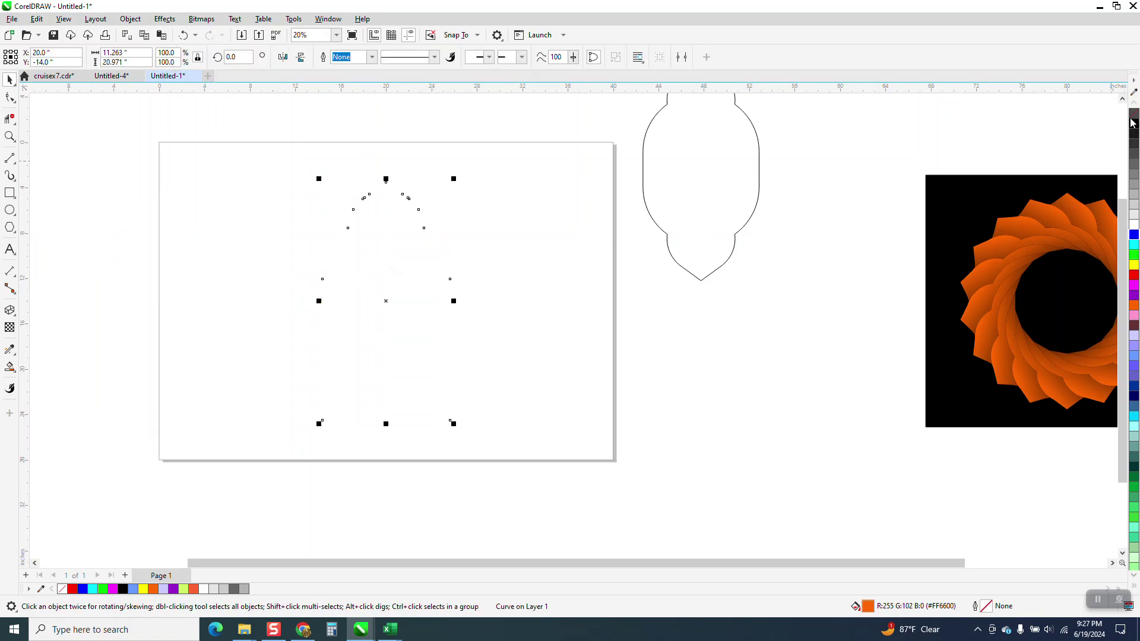
right_click(1134, 123)
left_click_drag(455, 424, 441, 399)
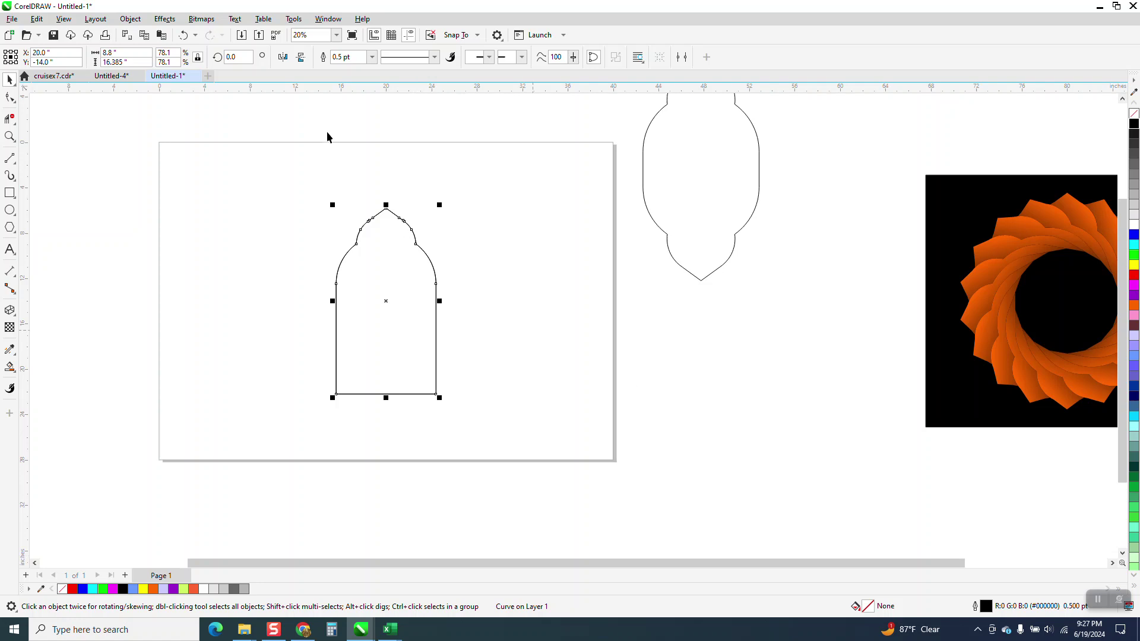
Flip the arch copy vertically and Smart Fill its overlap with the upright arch in orange.
left_click(301, 60)
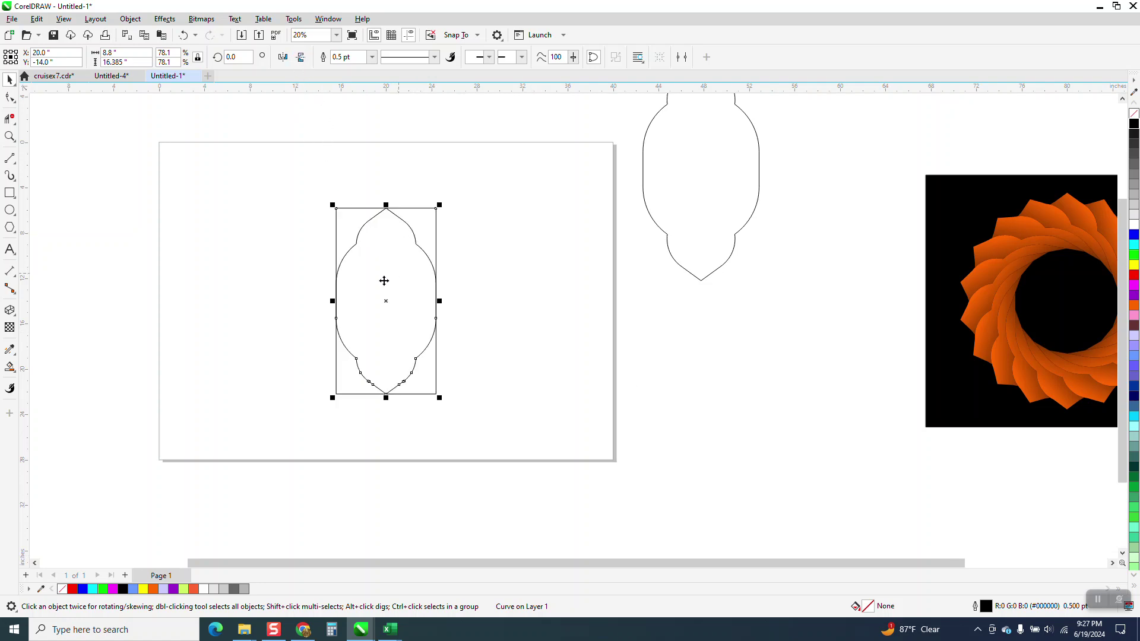
left_click(9, 367)
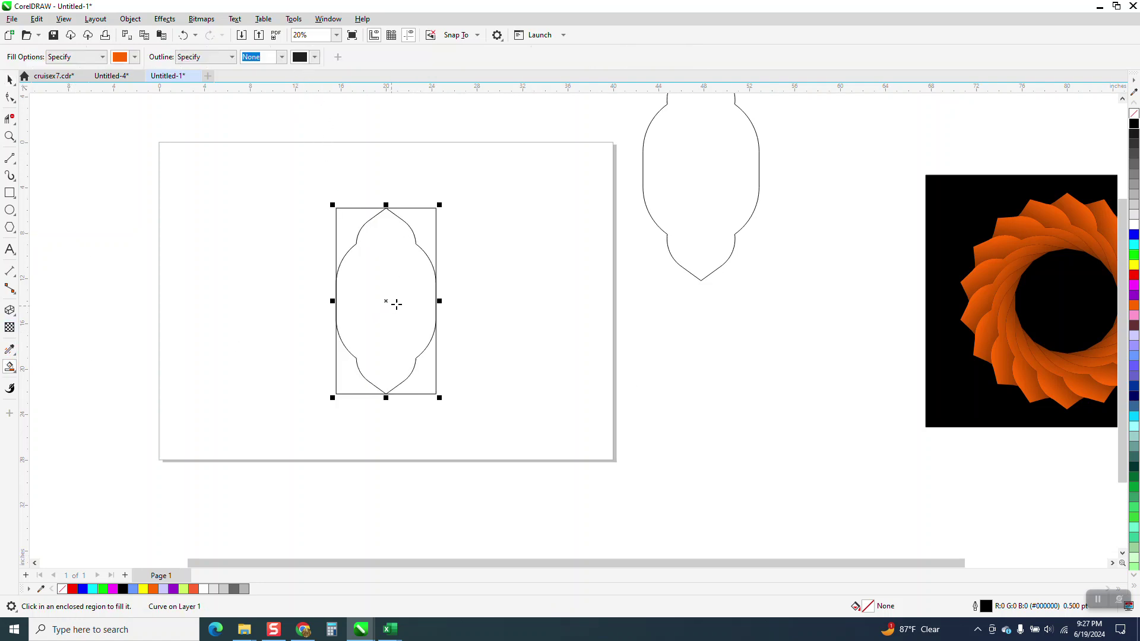
left_click(405, 308)
left_click(11, 83)
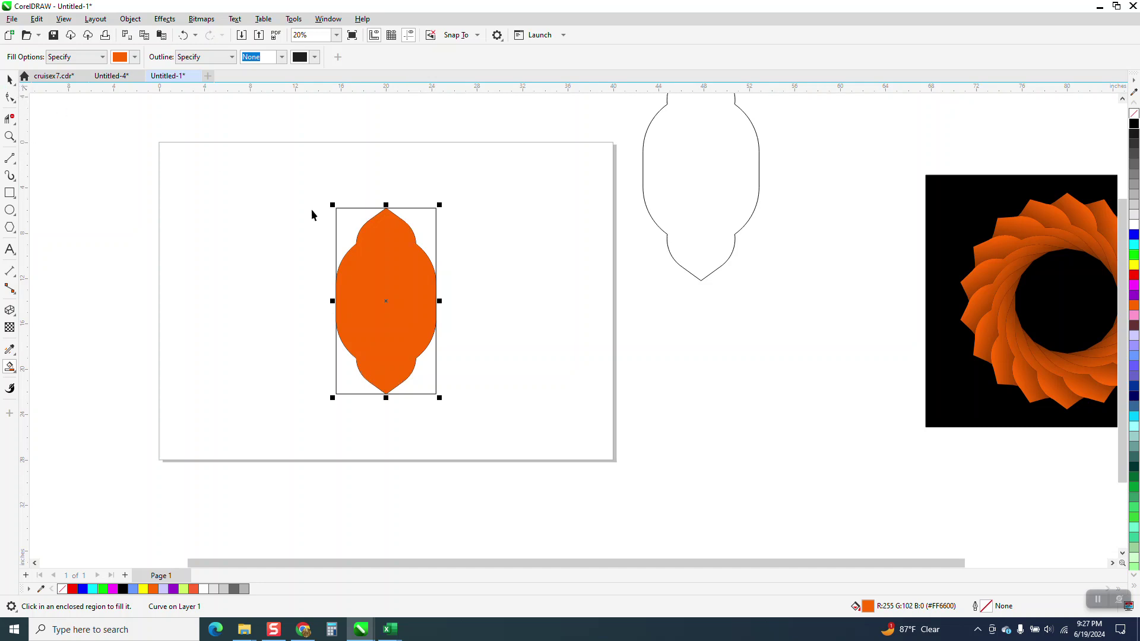
Move the orange overlap piece clear of the two arch outlines, and delete both outlines.
left_click_drag(376, 293, 491, 296)
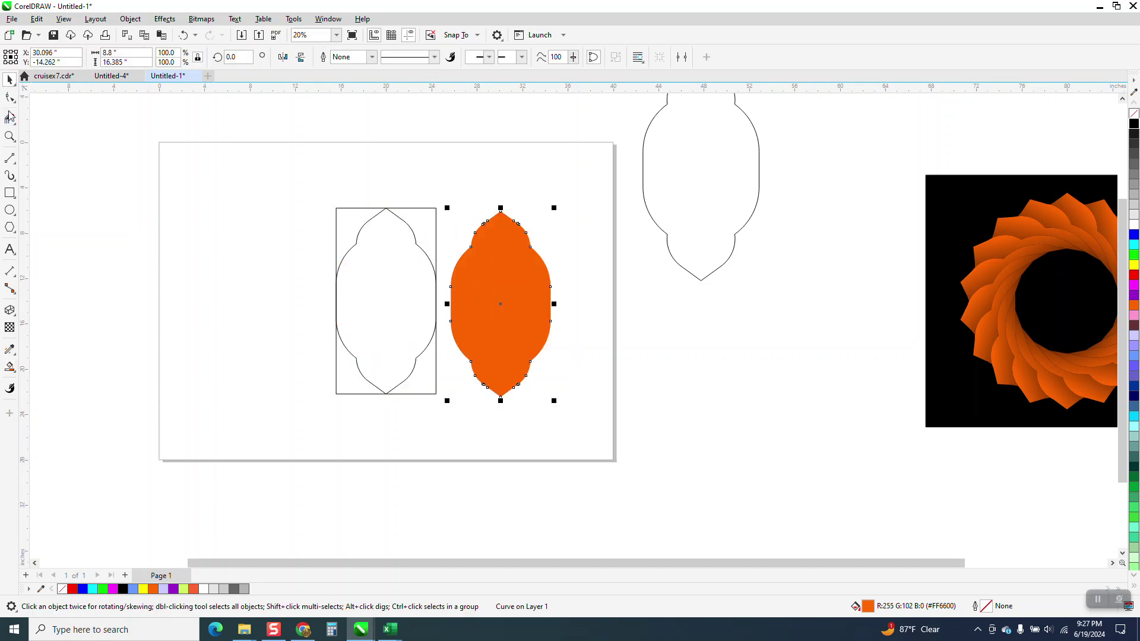
left_click_drag(285, 168, 476, 414)
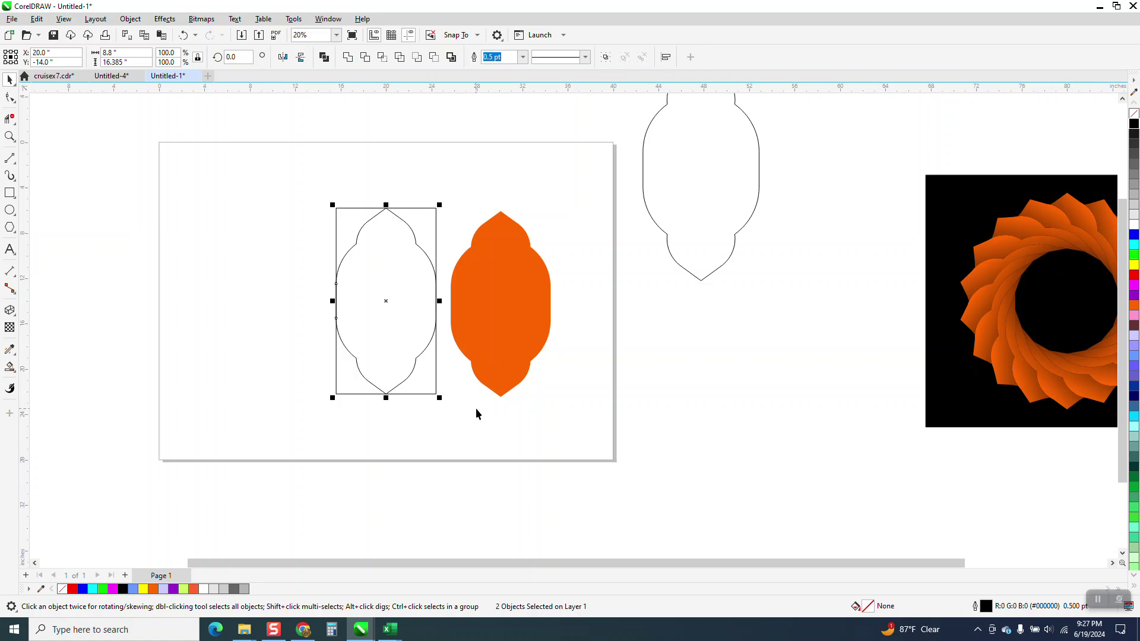
key("Delete")
Centre the orange piece on the page and replace its fill with a black outline.
left_click(537, 321)
key("p")
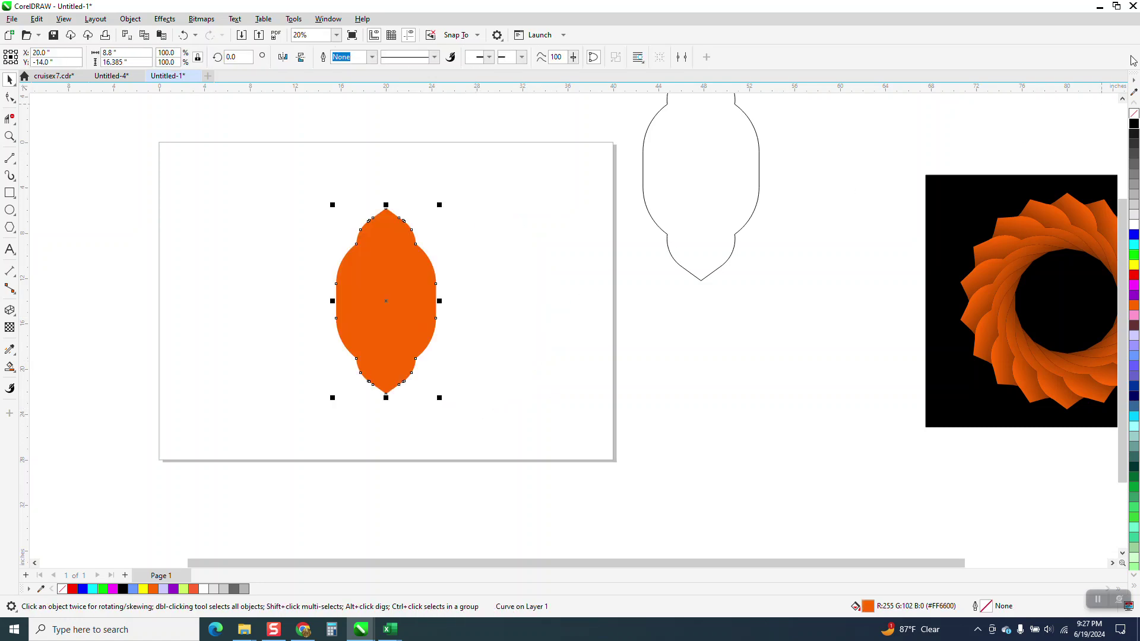
left_click(1134, 115)
right_click(1134, 124)
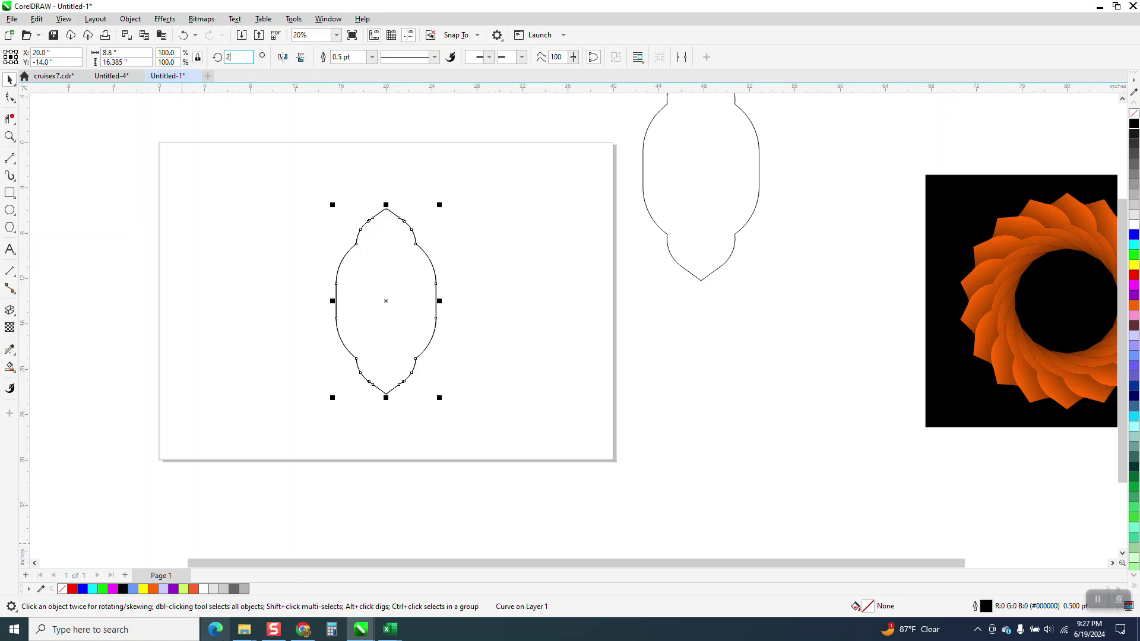
Rotate a copy of the double-pointed outline by 20 degrees, and set the nudge distance to 10 inches.
key("Return")
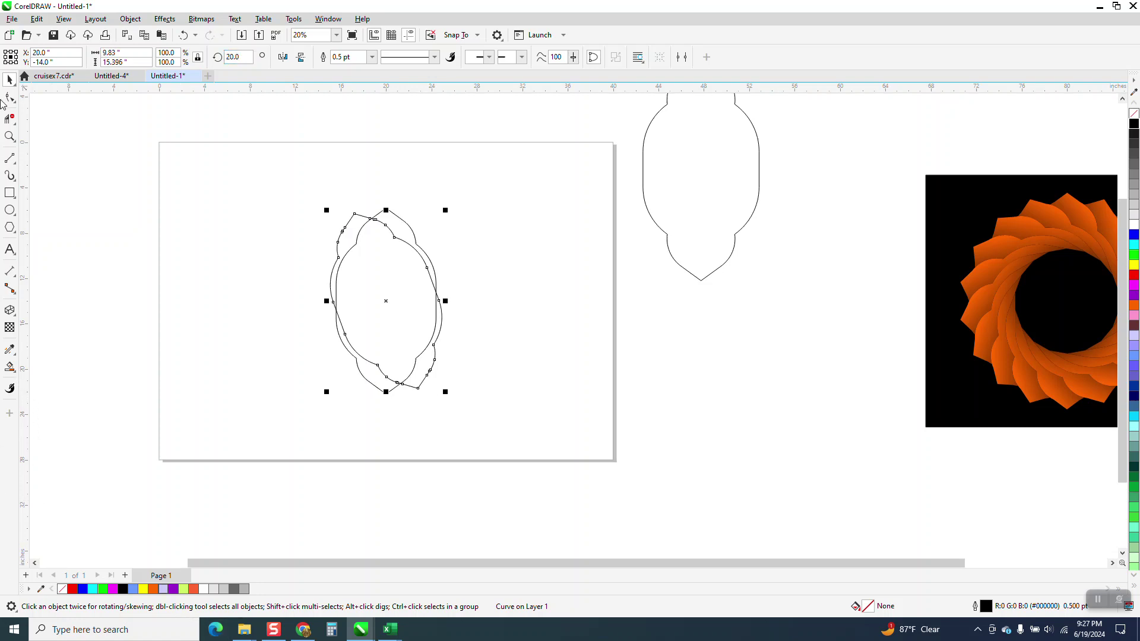
left_click(423, 94)
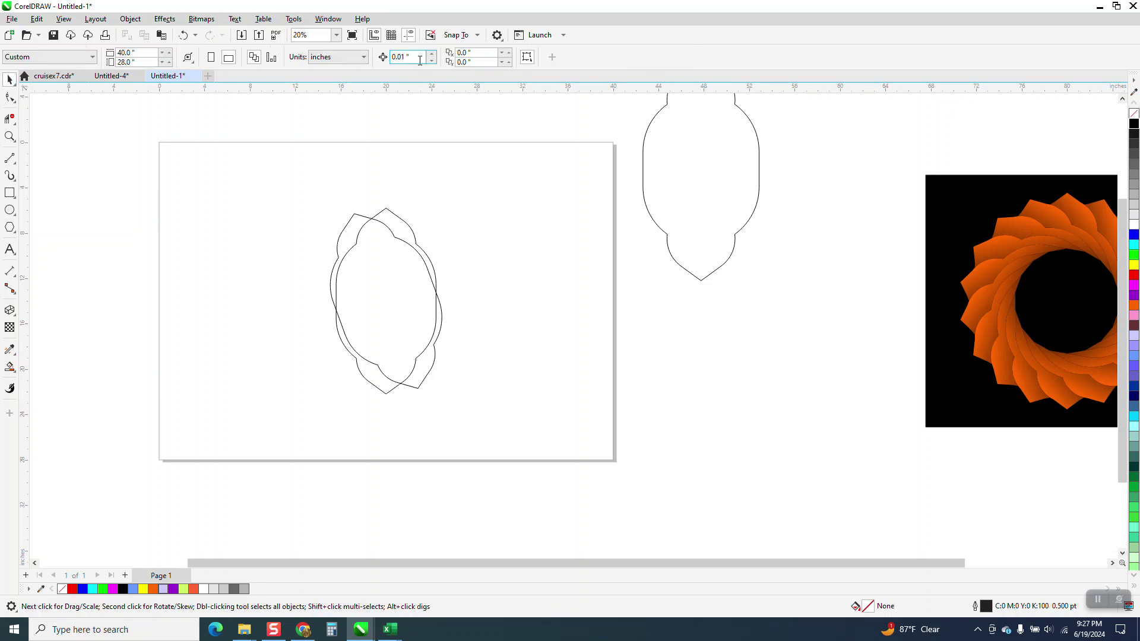
type("10")
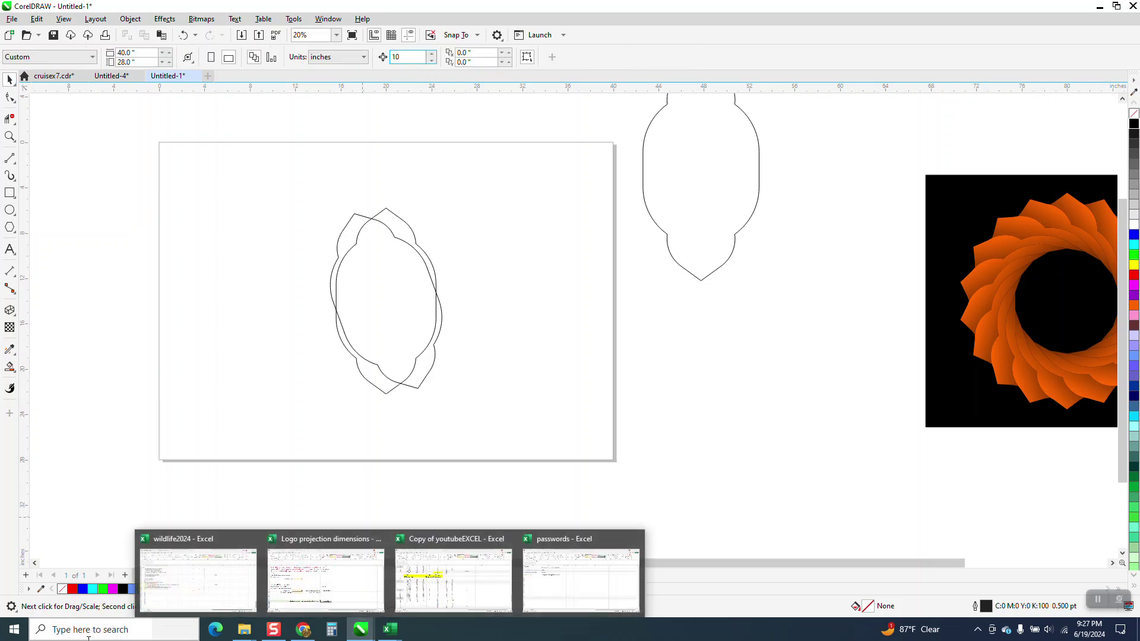
Smart Fill the upper sliver between the upright and rotated outlines with orange, and nudge it 10 inches to the right.
left_click(10, 367)
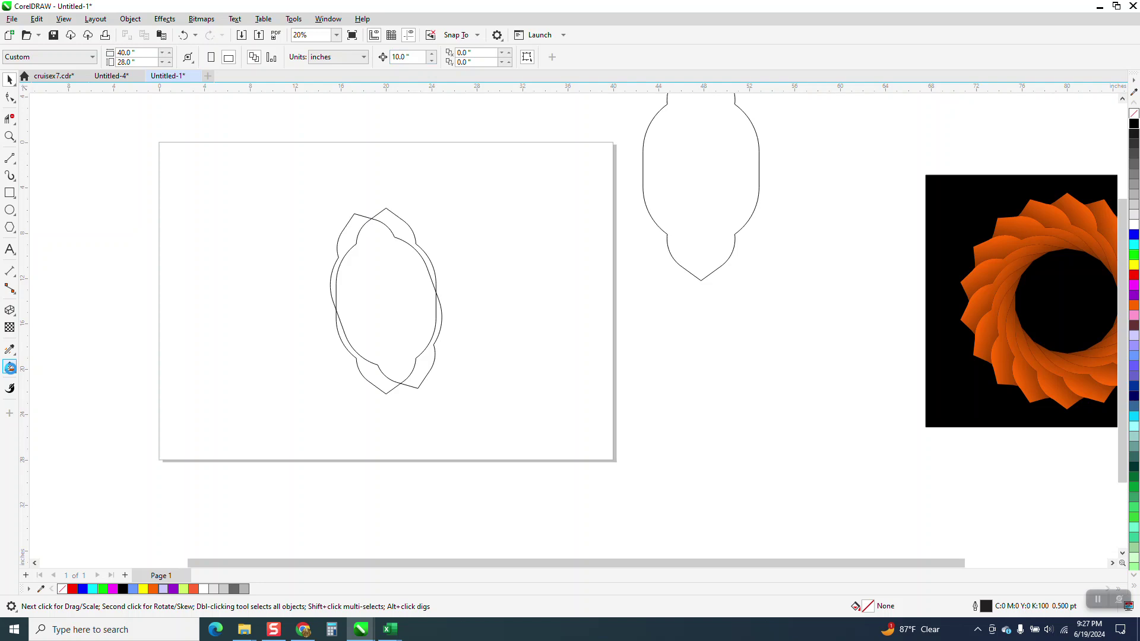
left_click(402, 225)
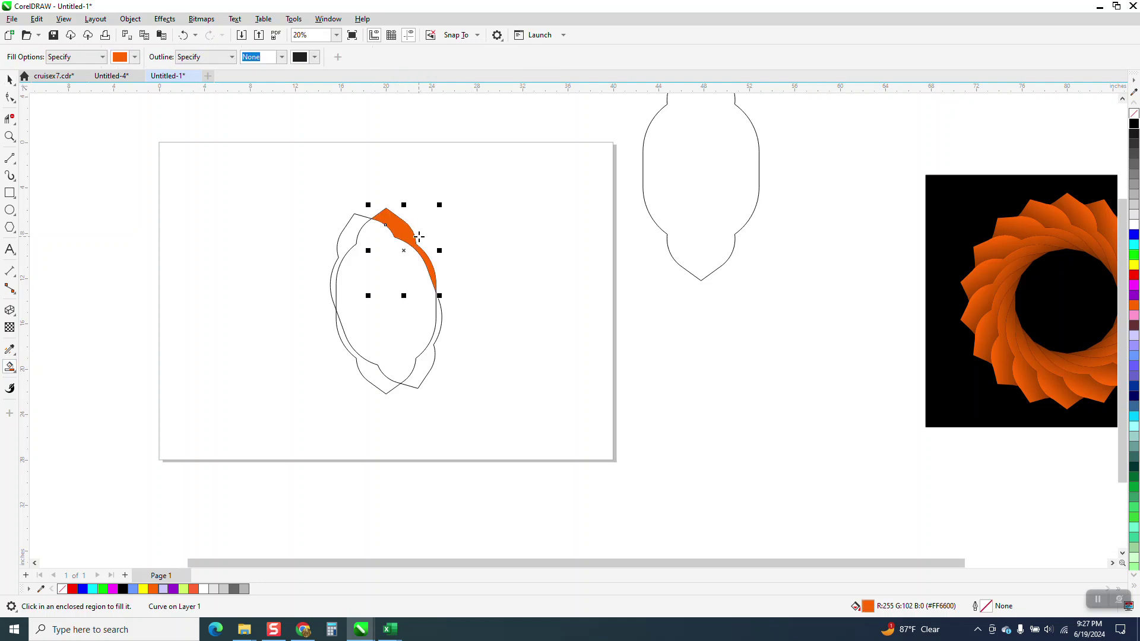
key("Right")
left_click(10, 79)
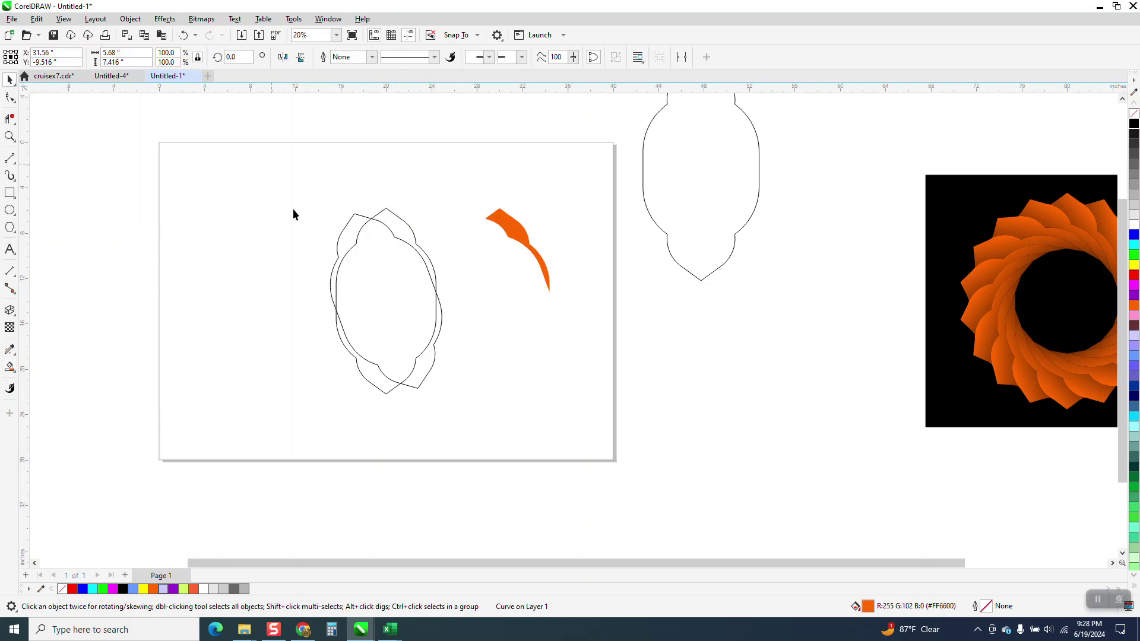
Move the two outlines 30 inches right off the page, and return the orange sliver 10 inches left to its original place.
left_click_drag(468, 407, 475, 411)
key("Right")
key("Right")
key("Right")
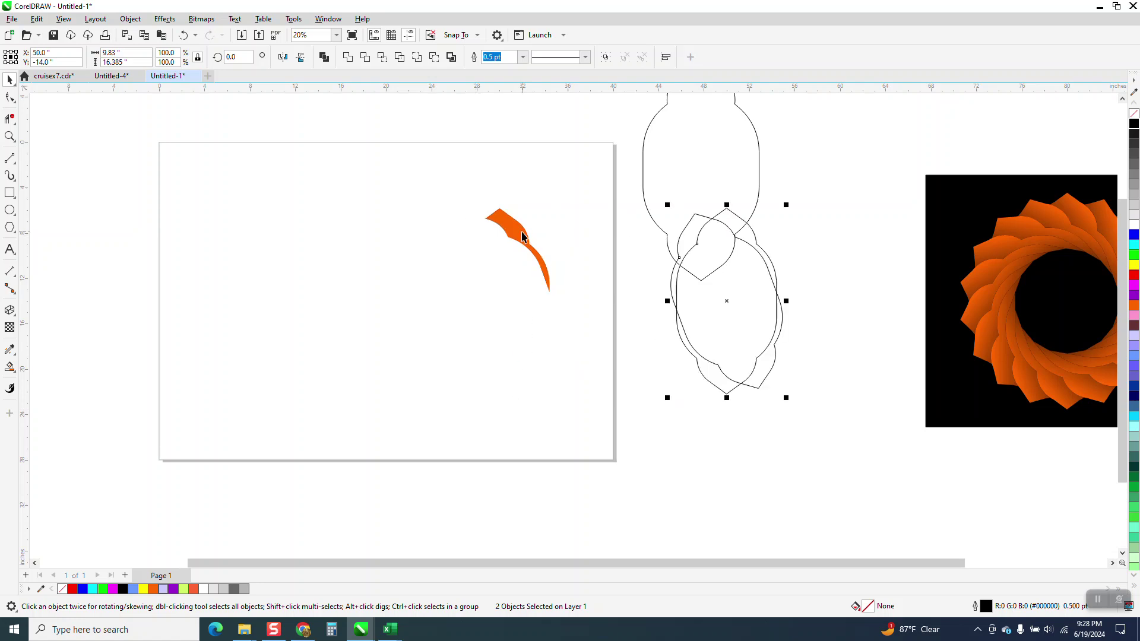
left_click(521, 237)
key("Left")
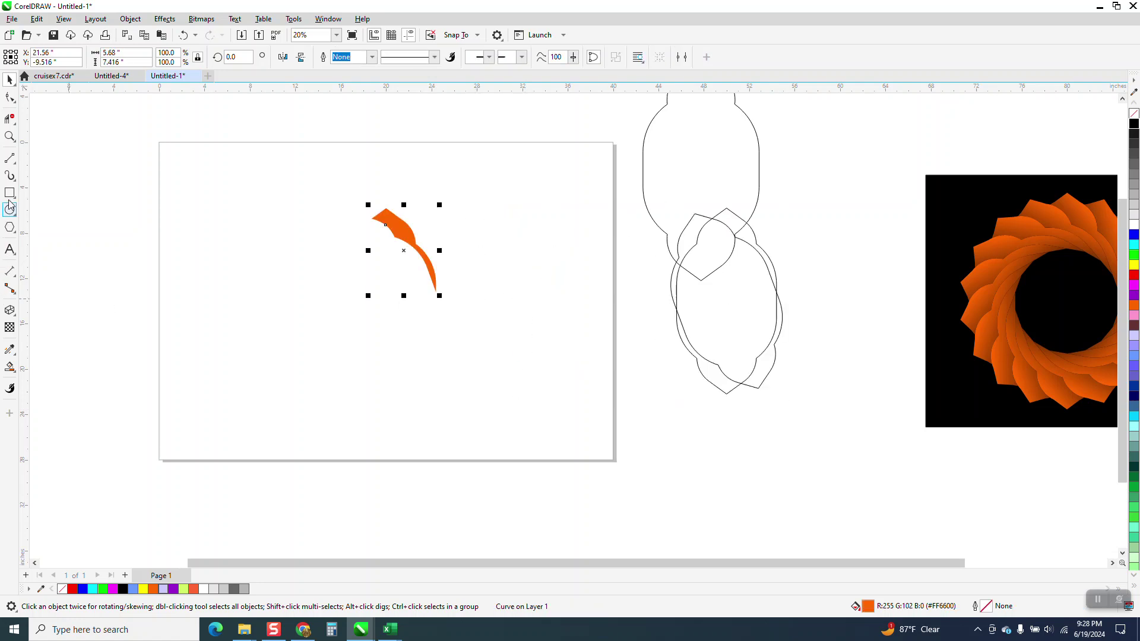
Apply a diagonal fountain fill to the sliver, running from orange on its outer edge to black towards the inside.
left_click(15, 377)
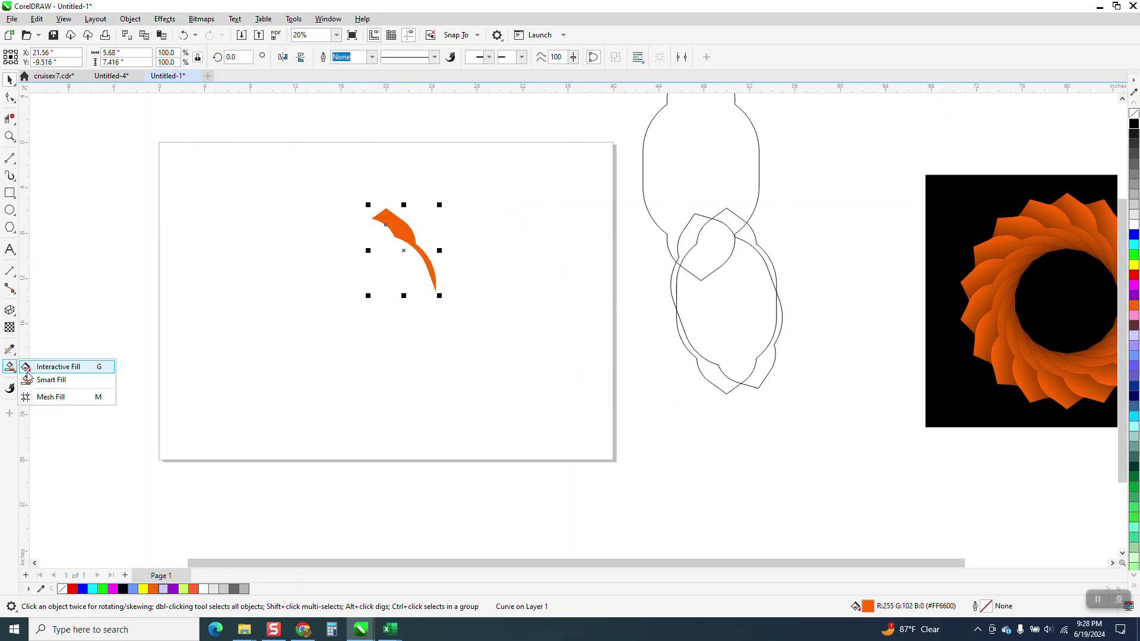
left_click(41, 367)
left_click_drag(411, 229, 377, 266)
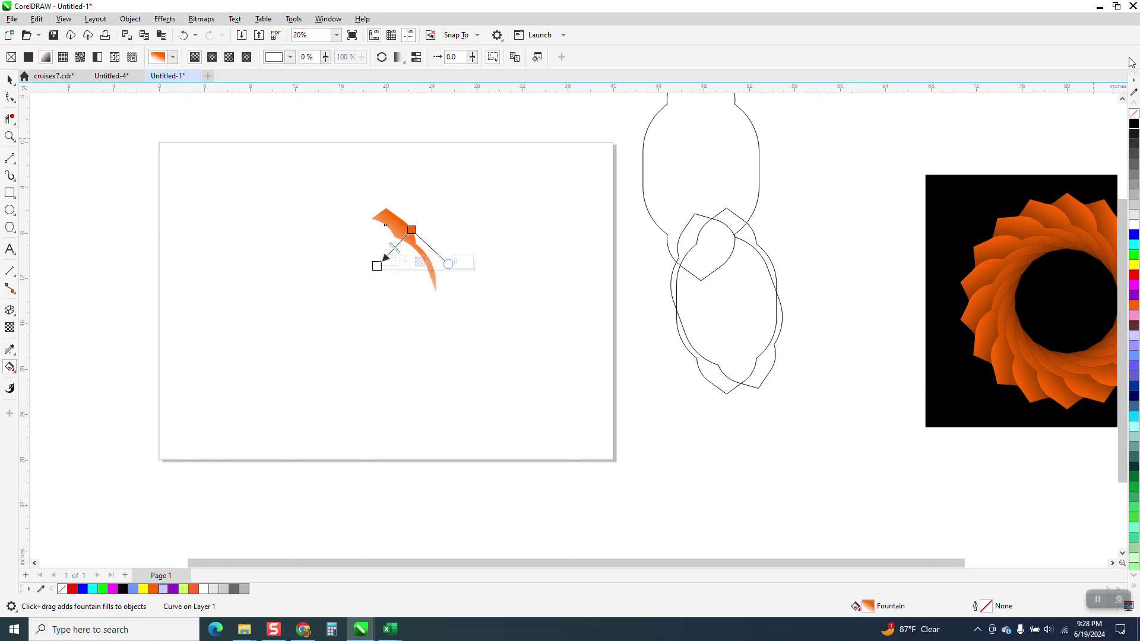
left_click_drag(361, 270, 382, 258)
left_click(10, 80)
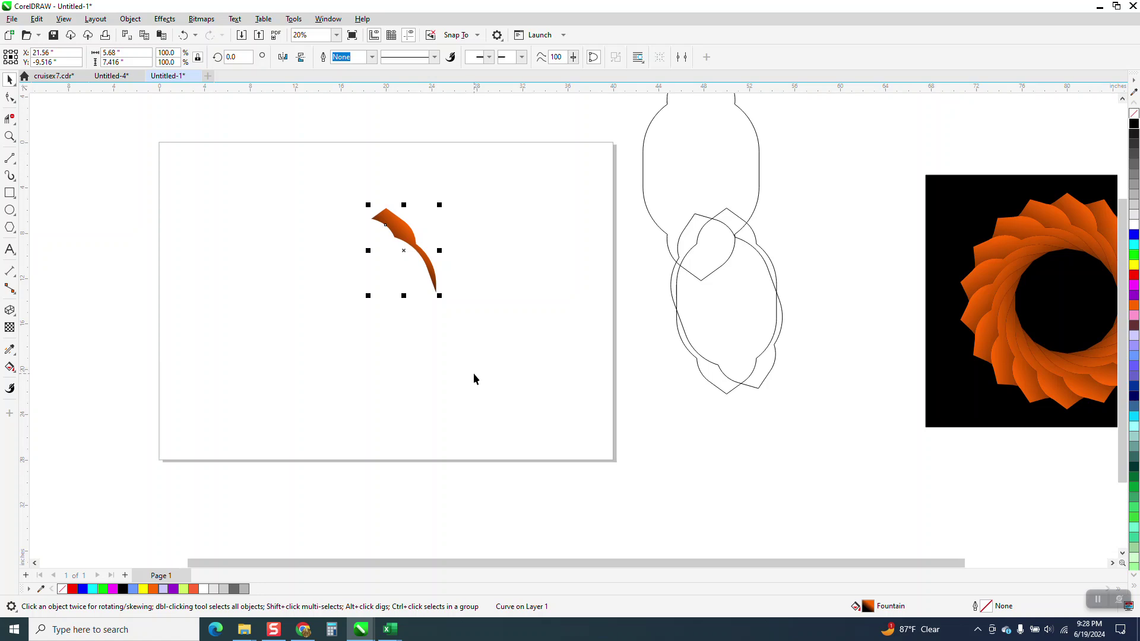
left_click(475, 380)
left_click_drag(391, 237, 477, 191)
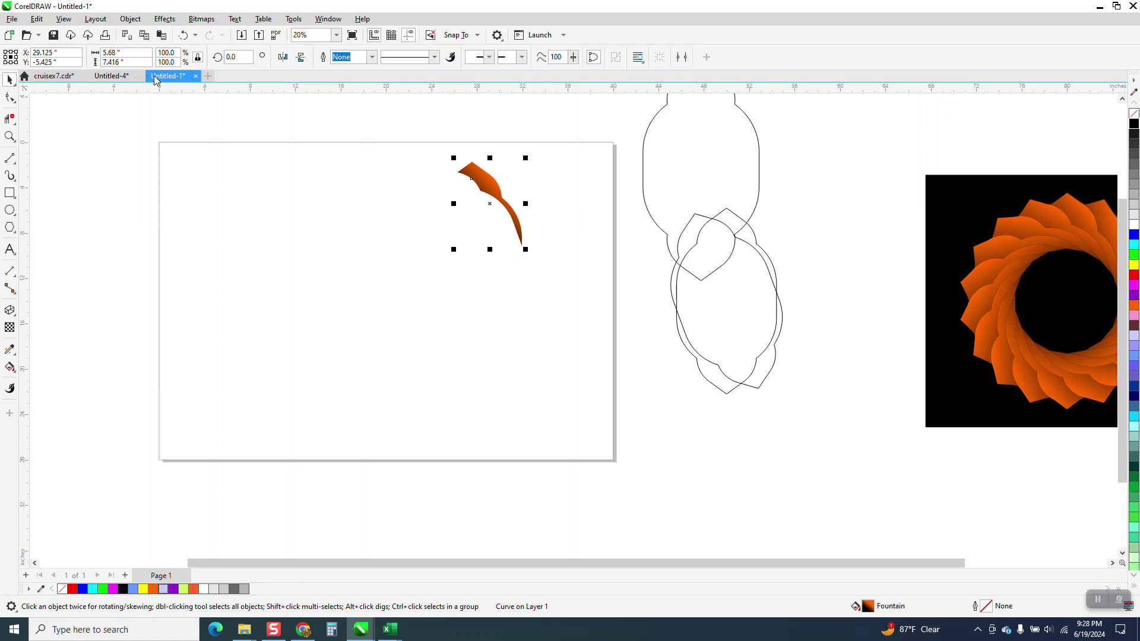
left_click(183, 36)
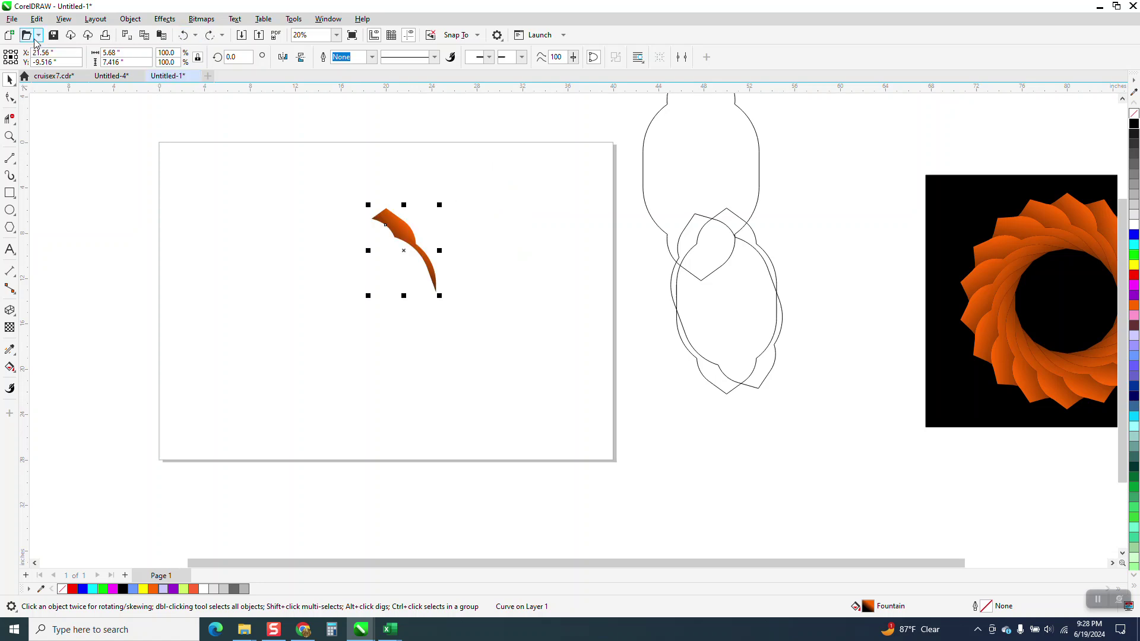
Clone the gradient-filled sliver and move the clone 10 inches to the right.
left_click(37, 20)
left_click(49, 188)
key("Right")
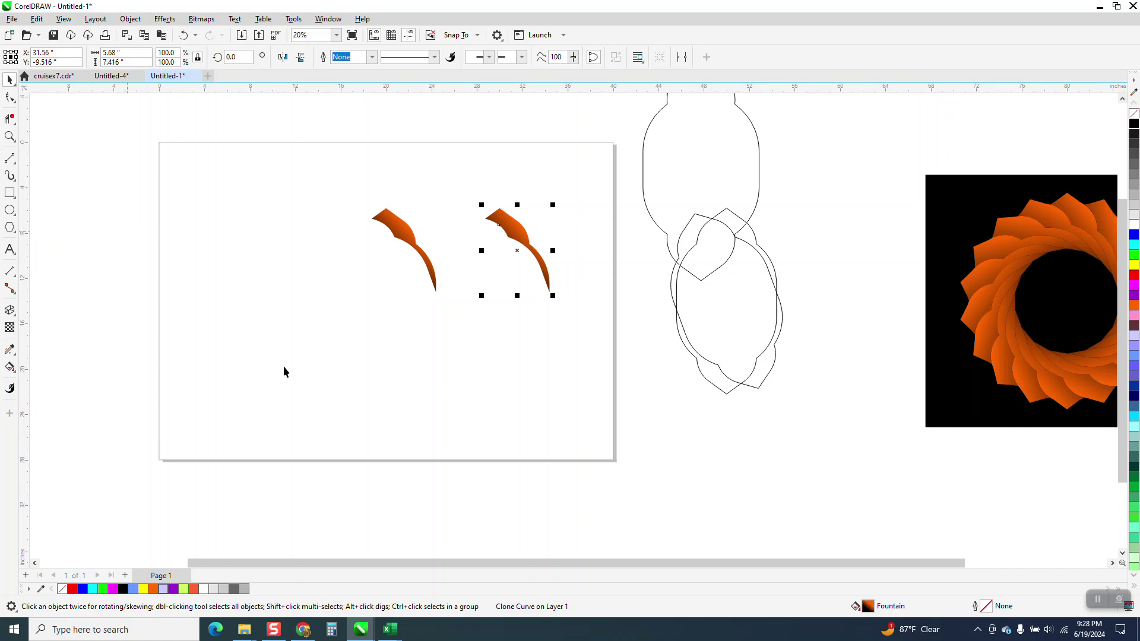
Move the original control sliver up 10 inches, and move the clone 10 inches left into its former place.
left_click(432, 274)
key("Up")
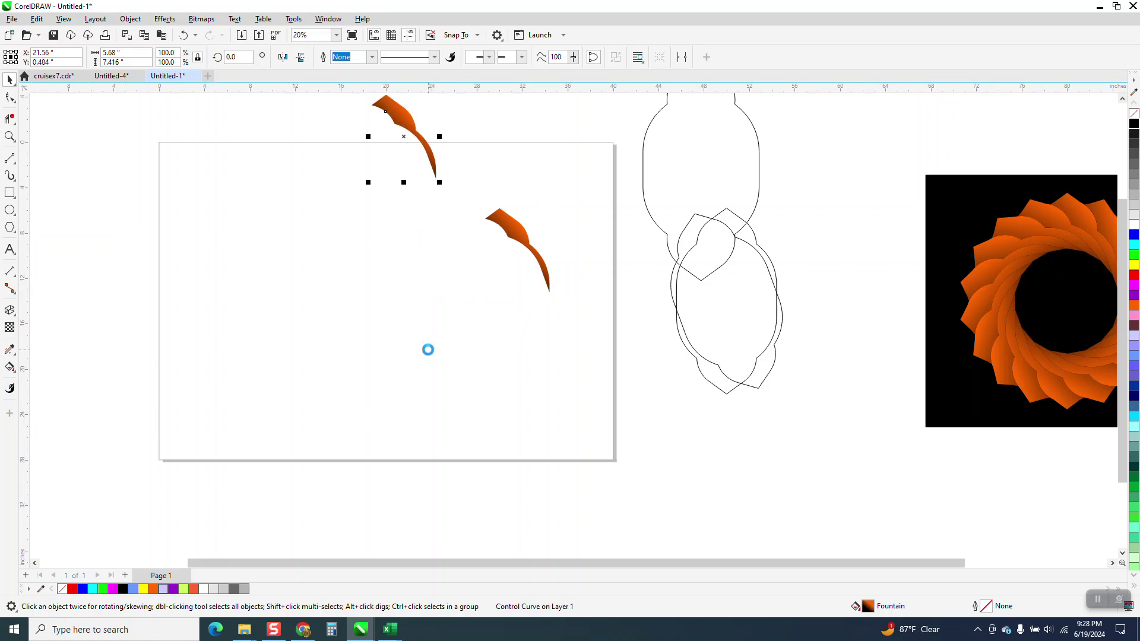
left_click(525, 242)
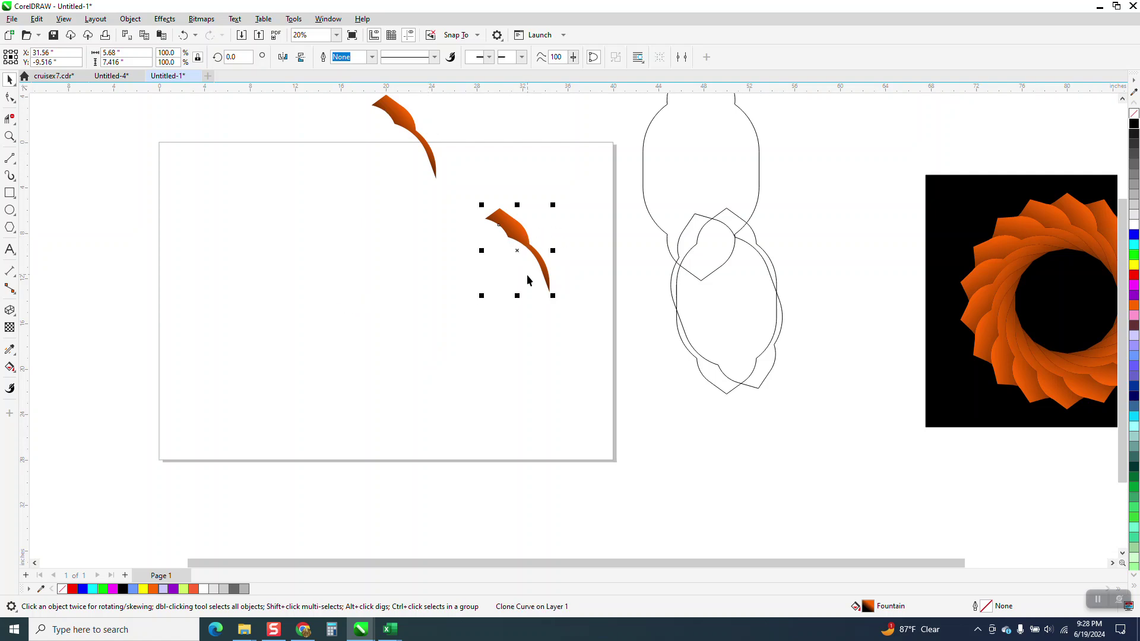
key("Left")
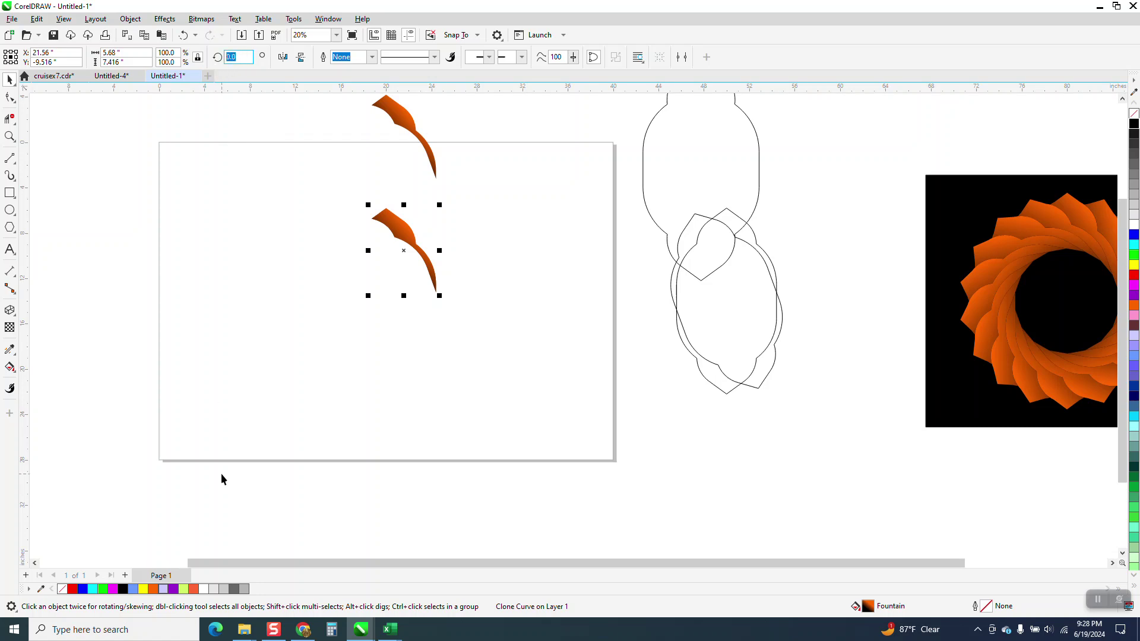
Duplicate the cloned sliver around the page centre in 20-degree rotations until the petals complete a full ring.
type("20")
key("Return")
key("ctrl+d")
key("ctrl+d")
key("ctrl+d")
key("ctrl+d")
key("ctrl+d")
key("ctrl+d")
key("ctrl+d")
key("ctrl+d")
key("ctrl+d")
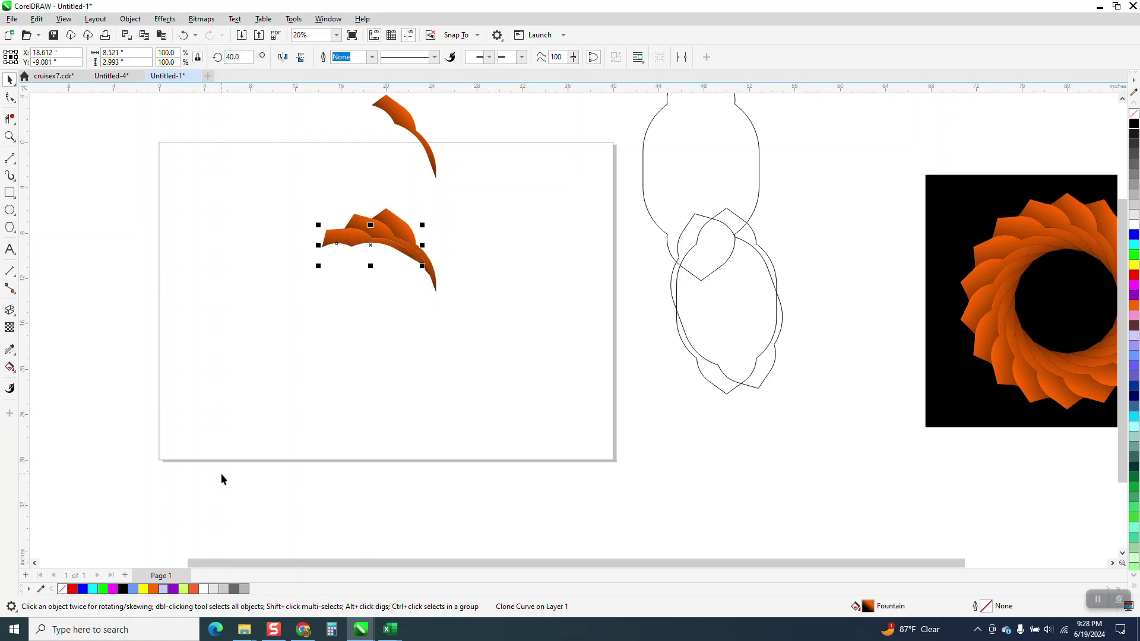
key("ctrl+d")
key("ctrl+d")
key("ctrl+d")
key("ctrl+d")
key("ctrl+d")
key("ctrl+d")
key("ctrl+d")
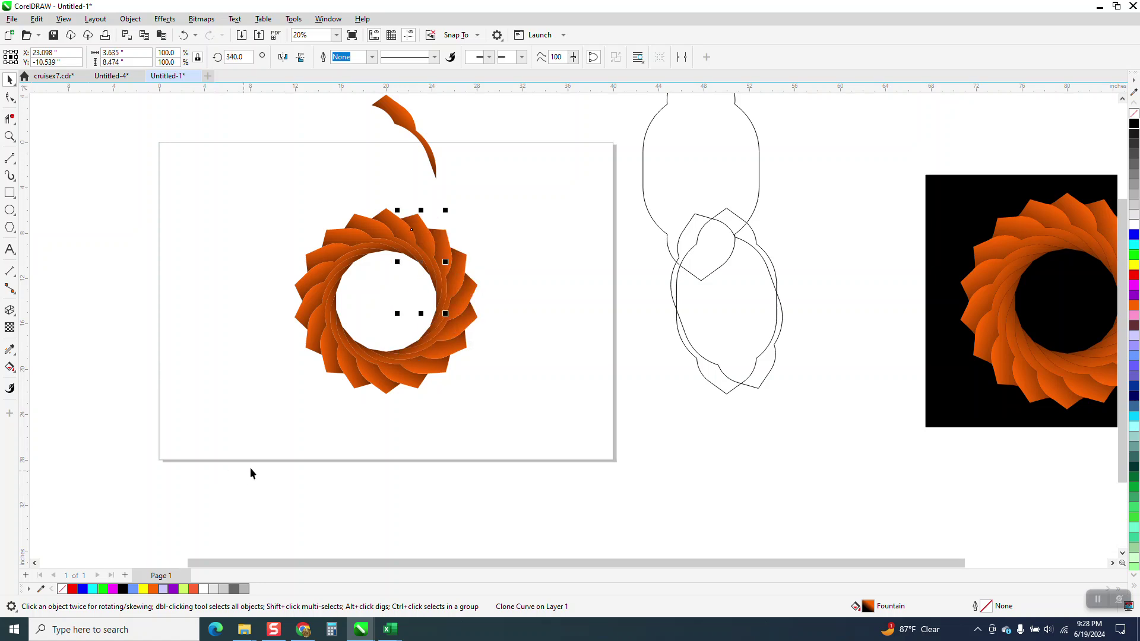
Draw a black-filled rectangle about 31 by 19.3 inches around the petal ring, and send it to the back of the page.
left_click(8, 193)
left_click_drag(190, 195, 542, 414)
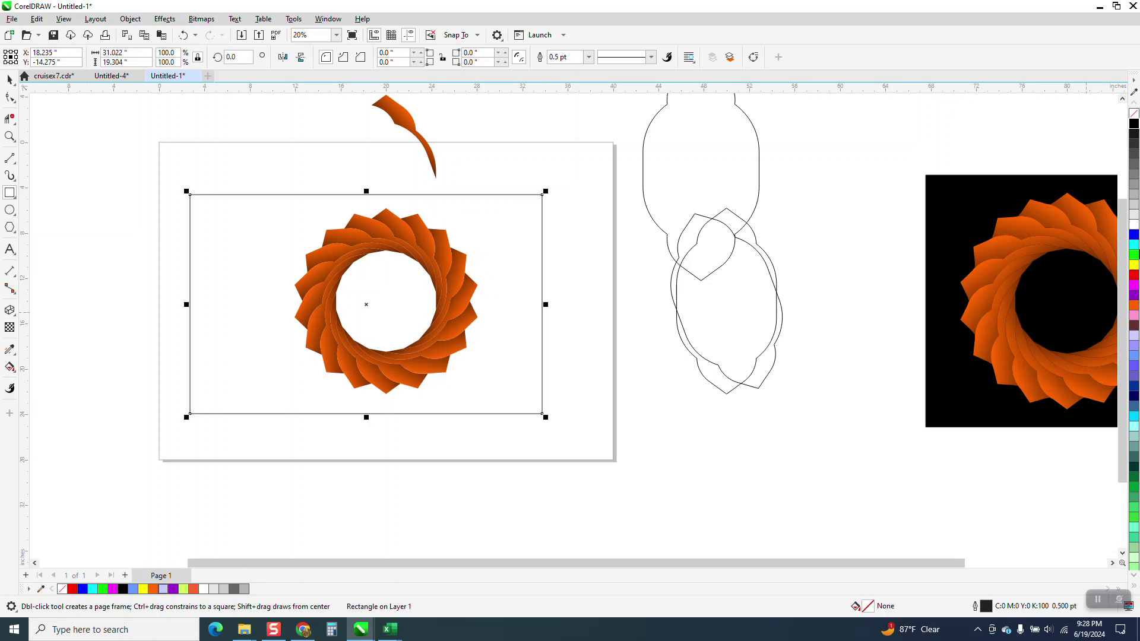
left_click(1134, 125)
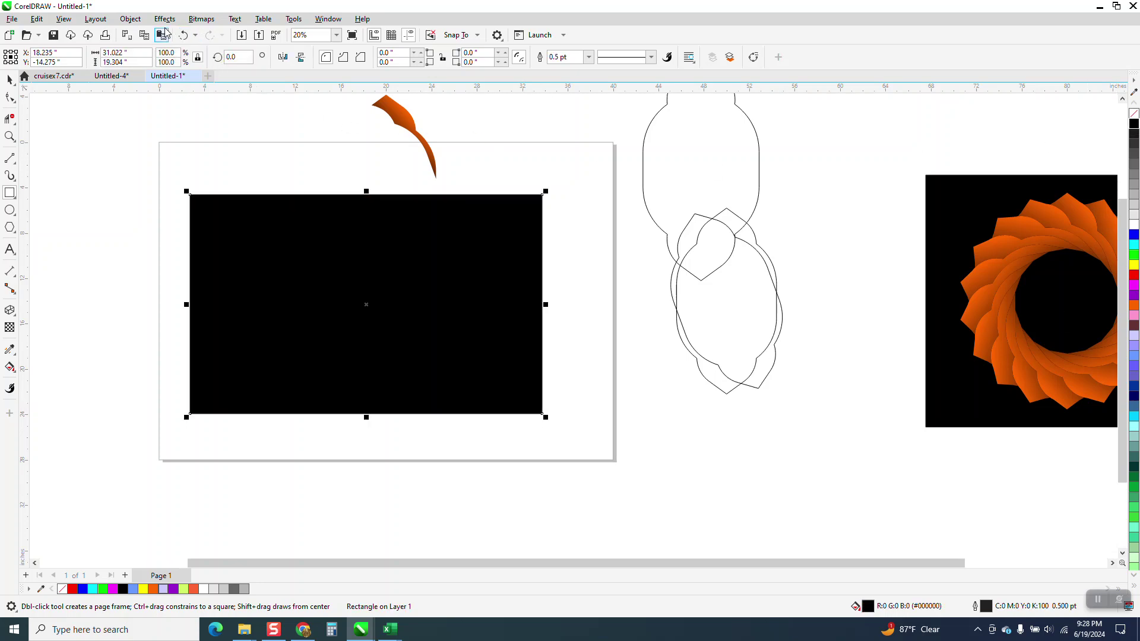
left_click(142, 23)
mouse_move(172, 208)
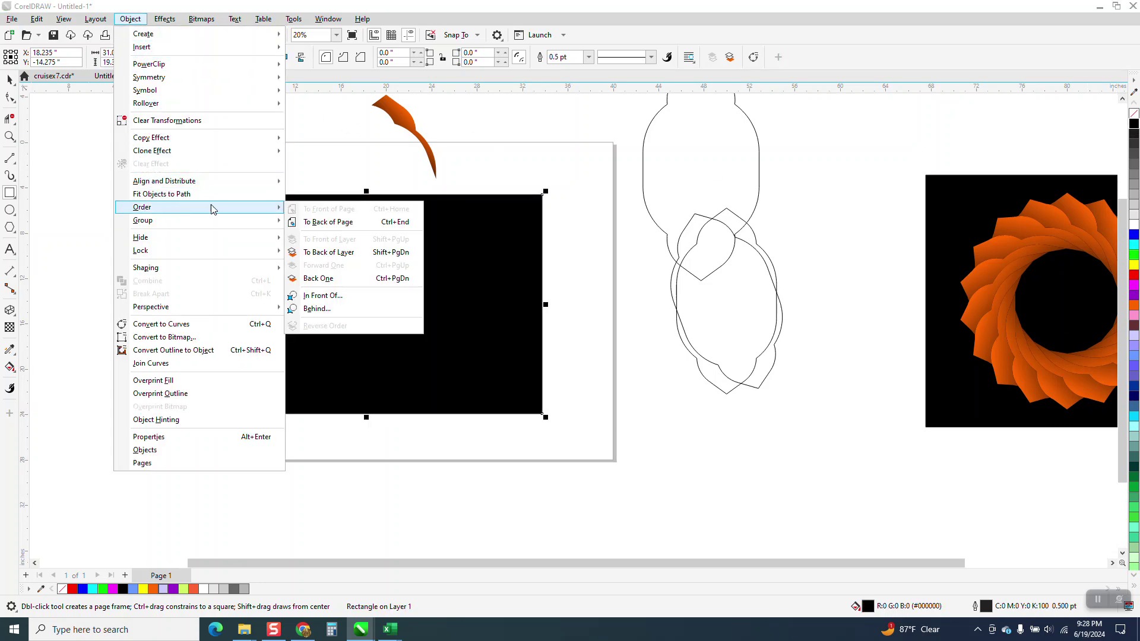
left_click(364, 220)
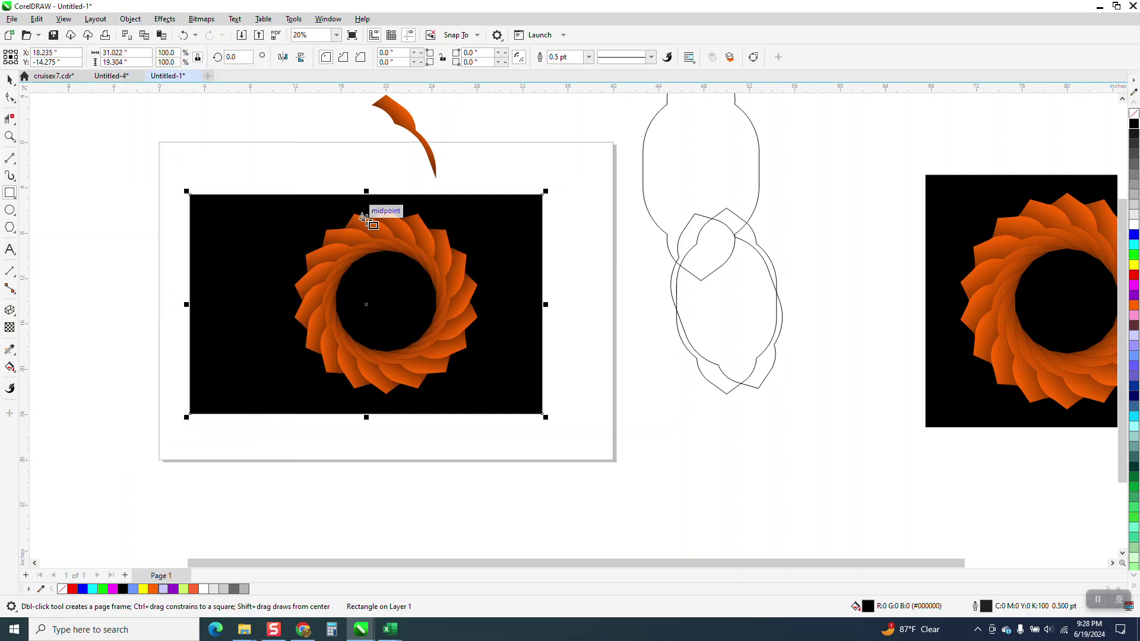
Move the original control sliver from above the page onto the black rectangle, to the upper right of the ring.
left_click(10, 139)
left_click(10, 81)
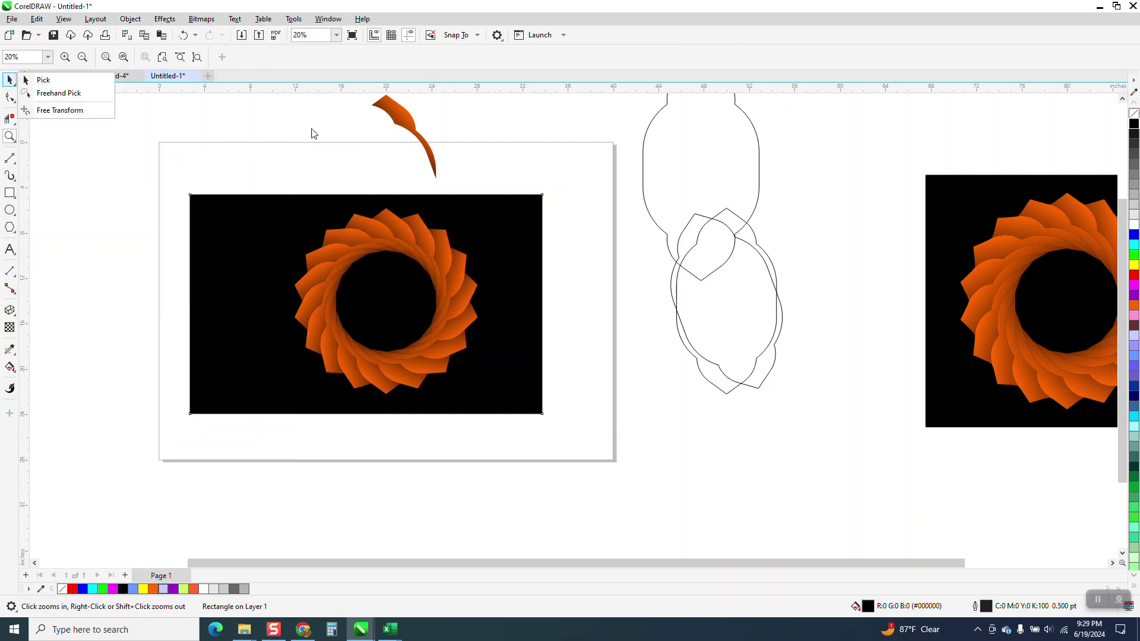
left_click(43, 80)
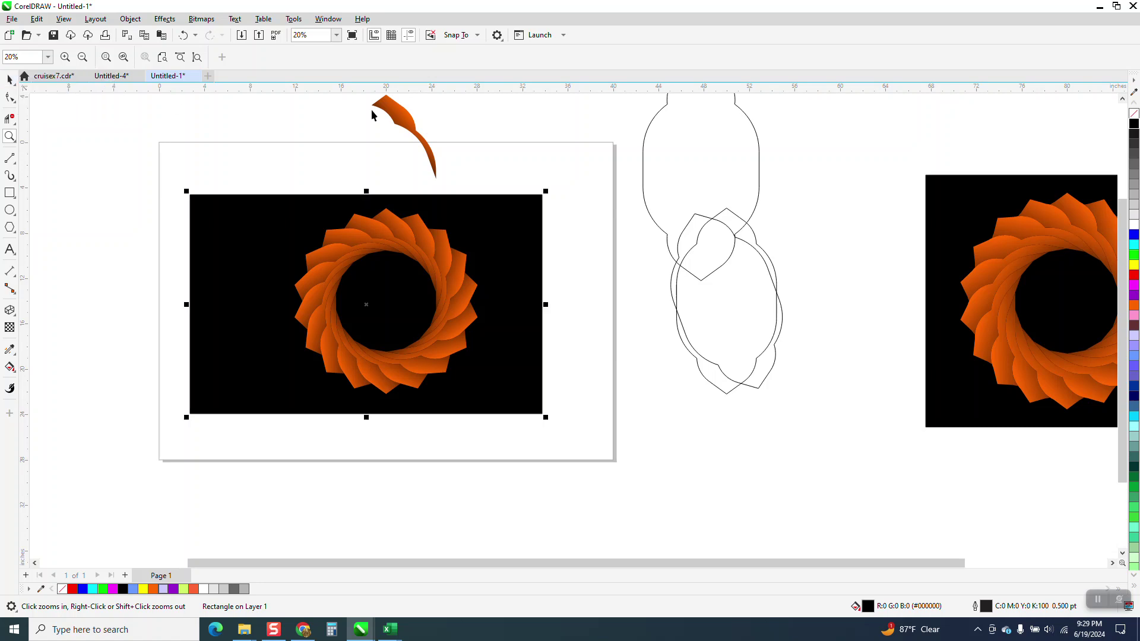
left_click_drag(390, 125, 482, 237)
Shift and shorten the fountain fill on the control sliver so its gradient starts at the sliver's outer edge and fades to black sooner.
left_click(10, 136)
left_click_drag(270, 199, 663, 428)
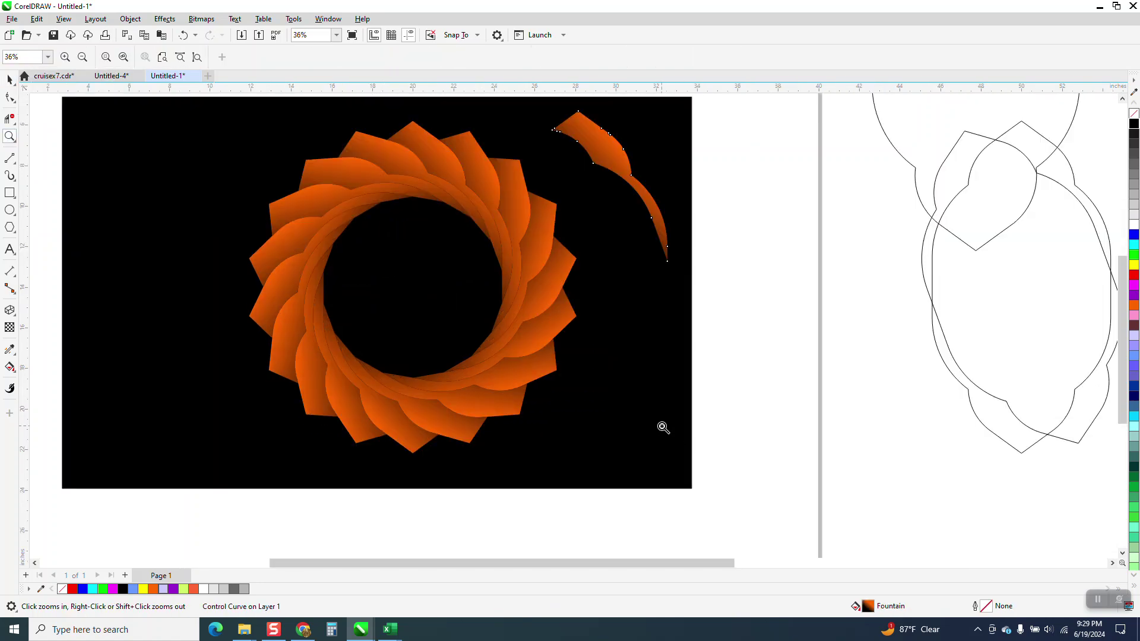
left_click(10, 80)
left_click(14, 372)
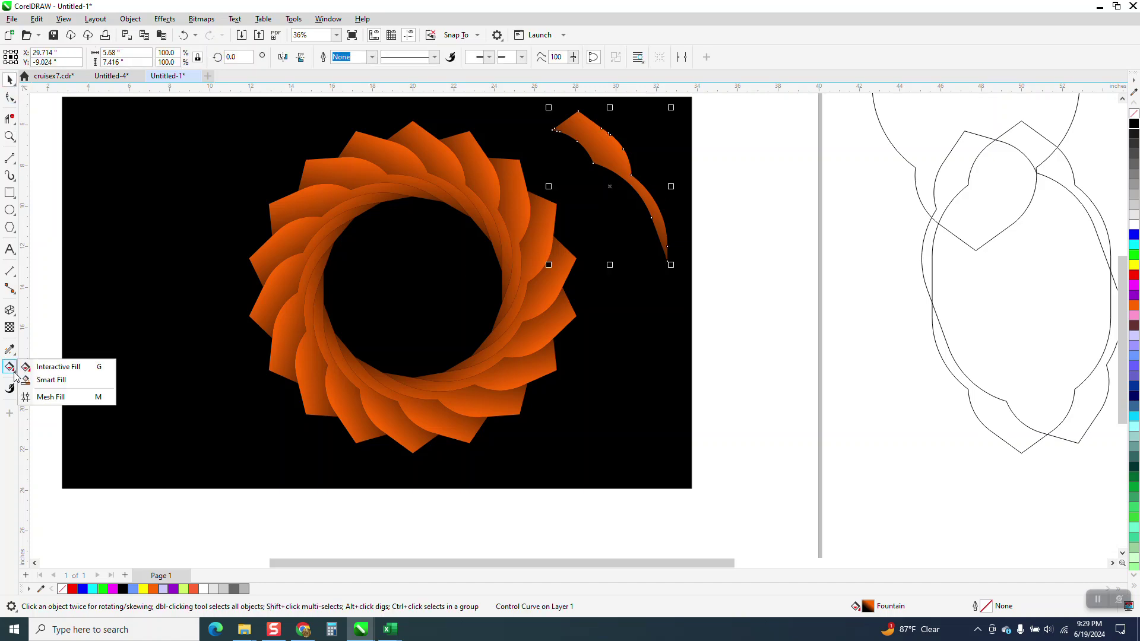
left_click(50, 370)
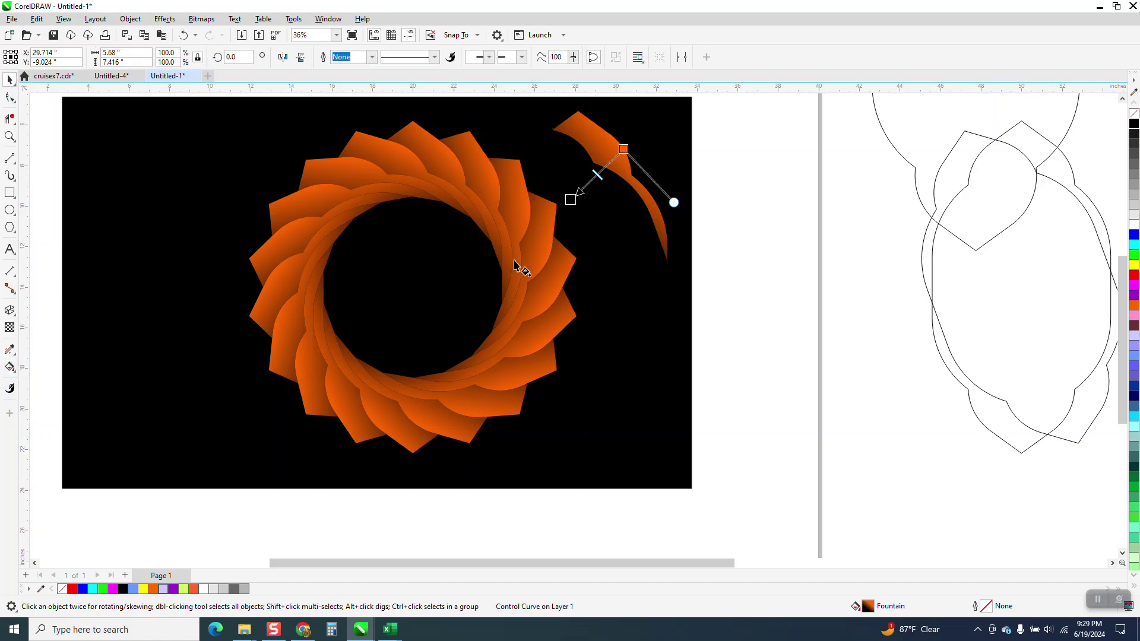
left_click_drag(571, 200, 634, 137)
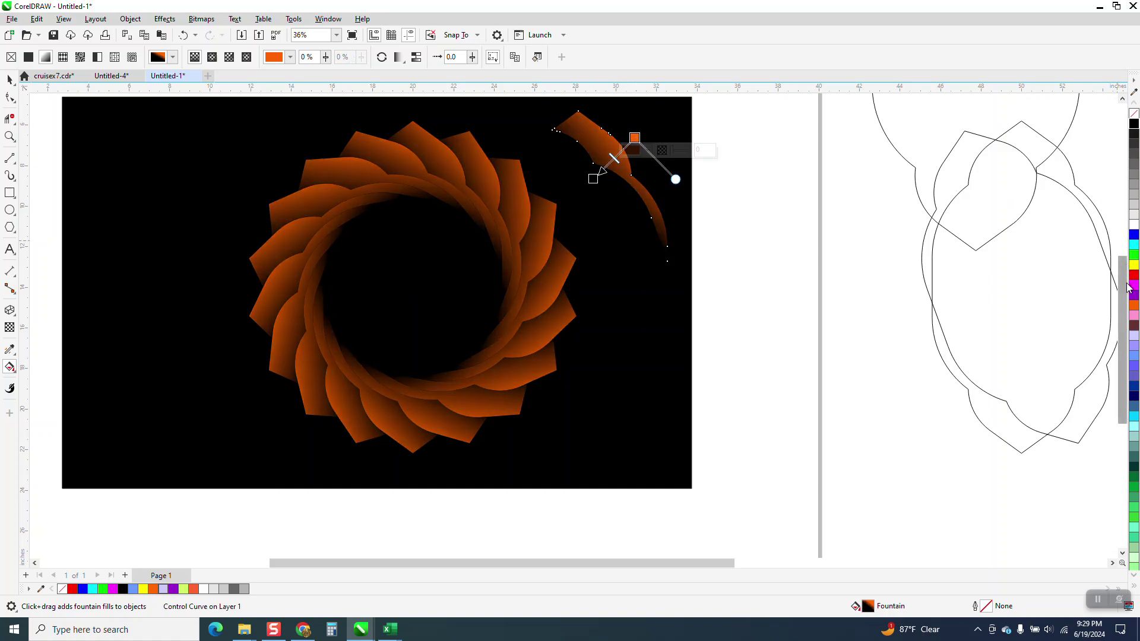
left_click_drag(1130, 307, 618, 178)
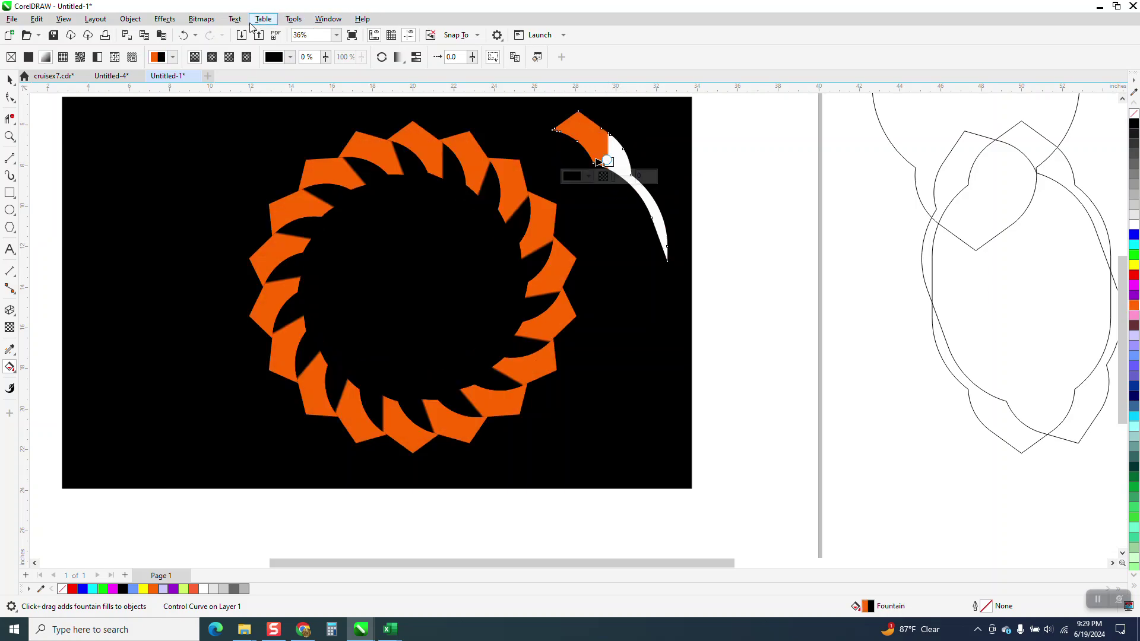
left_click(182, 36)
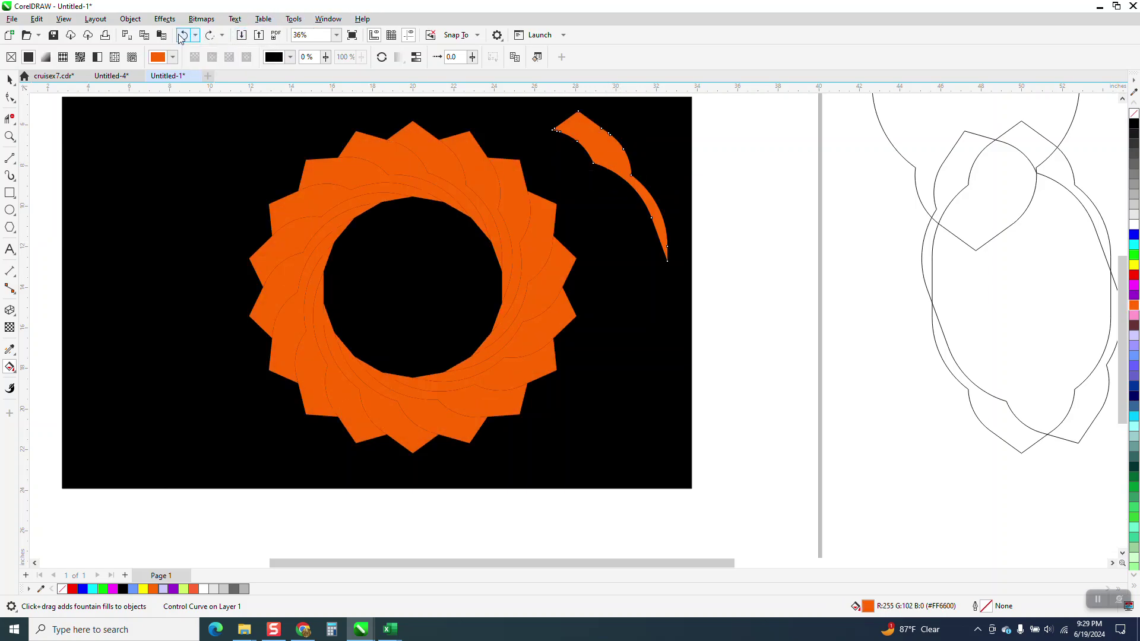
left_click(210, 35)
Add orange and yellow colour stops to the control sliver's gradient, yellow nearest the outer edge, move the orange stop to 45%, and deselect the sliver.
left_click_drag(1135, 304, 619, 155)
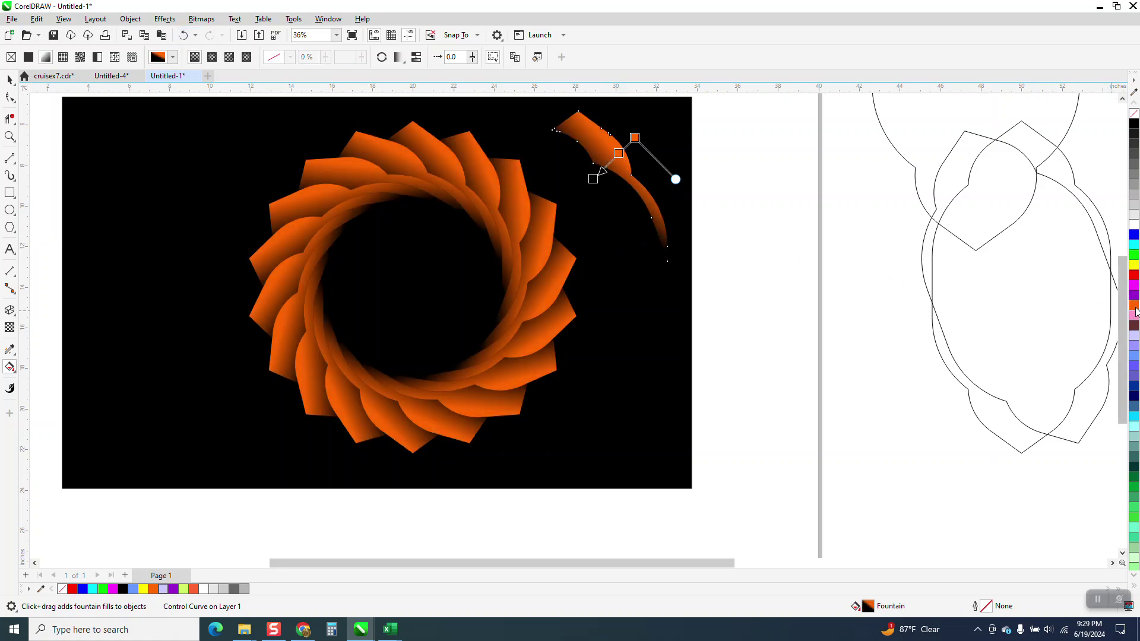
left_click_drag(1135, 270, 627, 146)
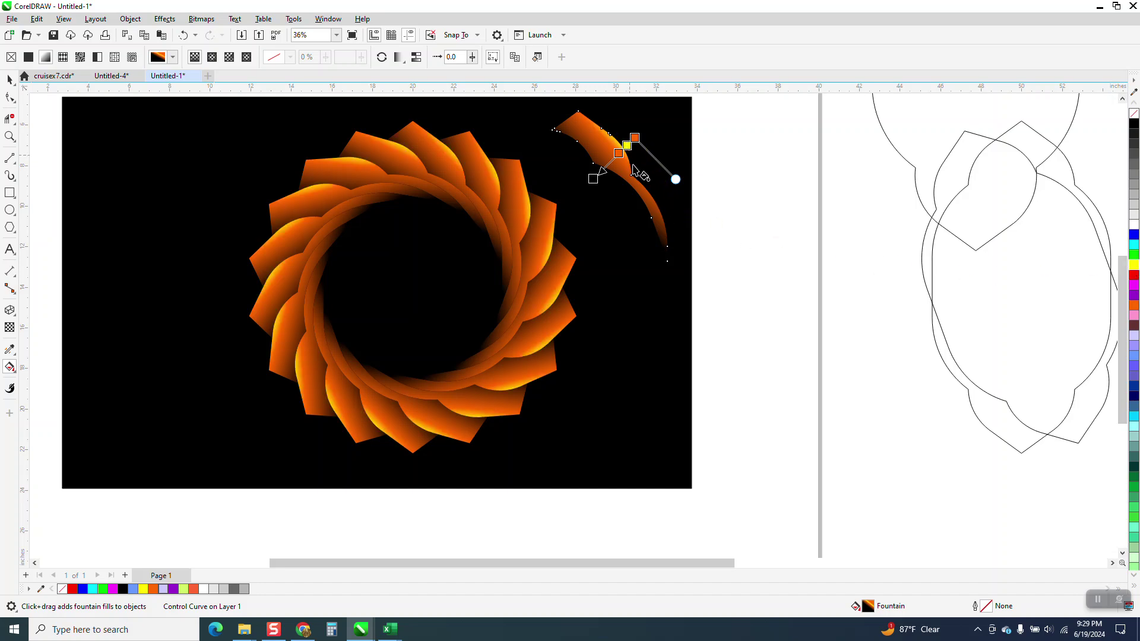
left_click(617, 157)
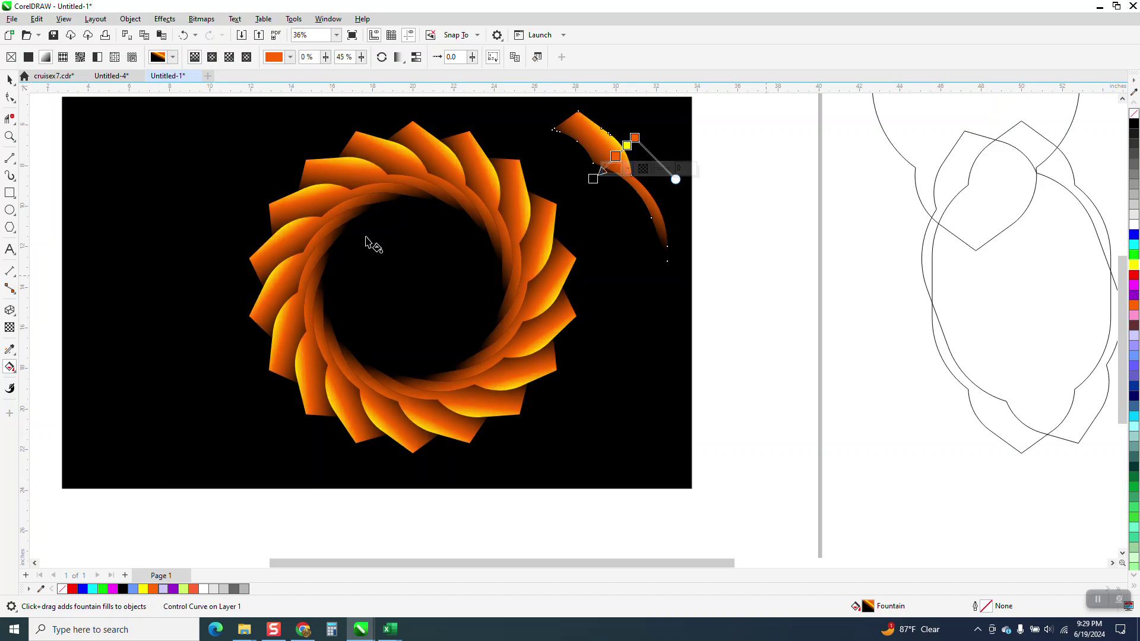
left_click(10, 79)
scroll(782, 316, "down", 1)
key("space")
left_click(778, 316)
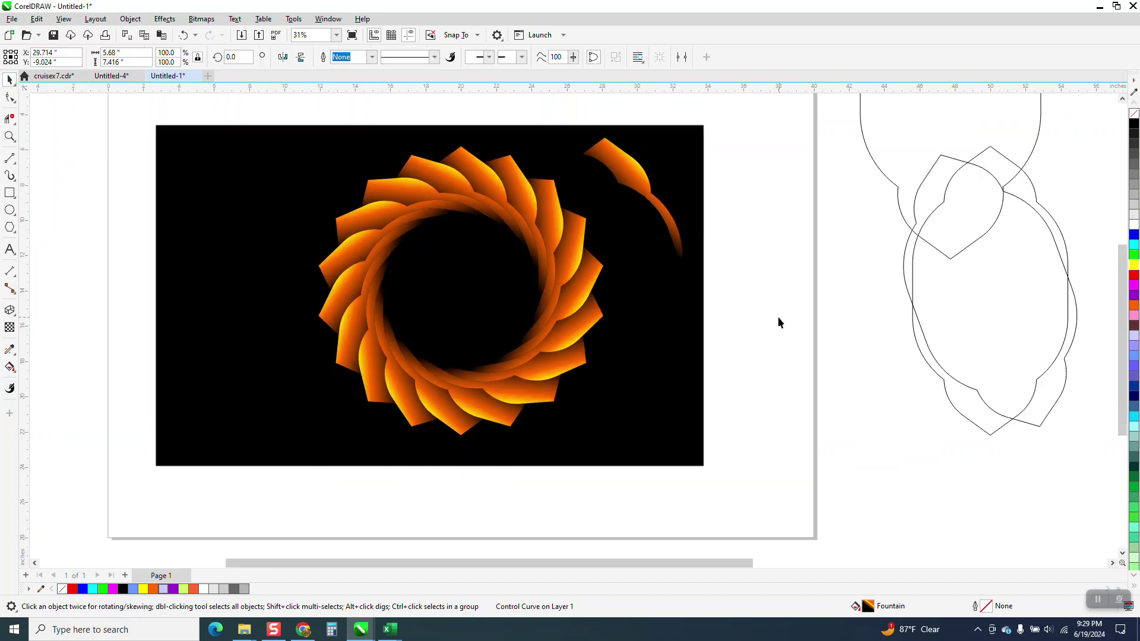